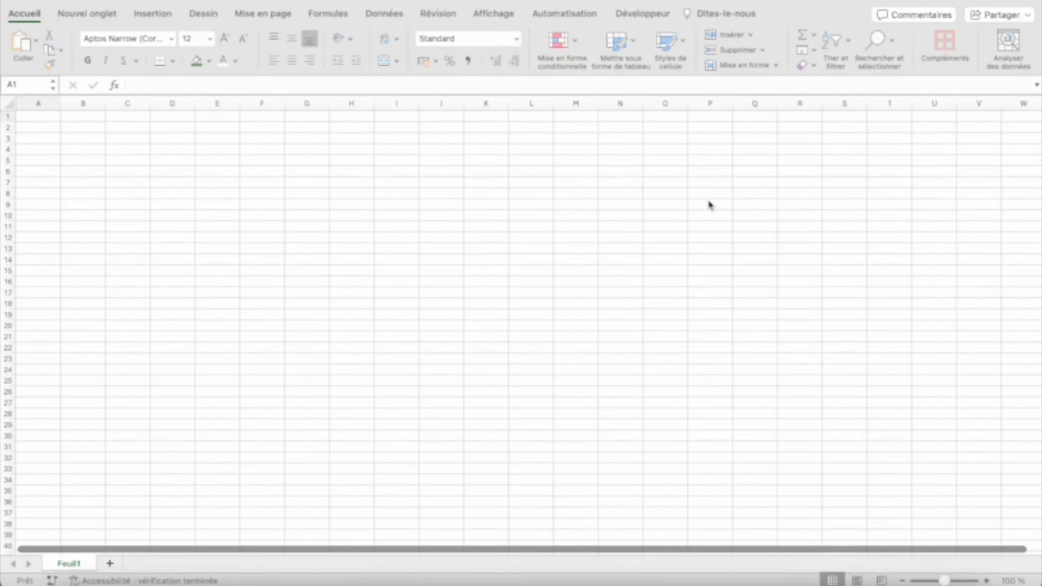
# - Select cell A1 of the empty Feuil1 sheet and bring up the Données ribbon
pyautogui.click(49, 120)
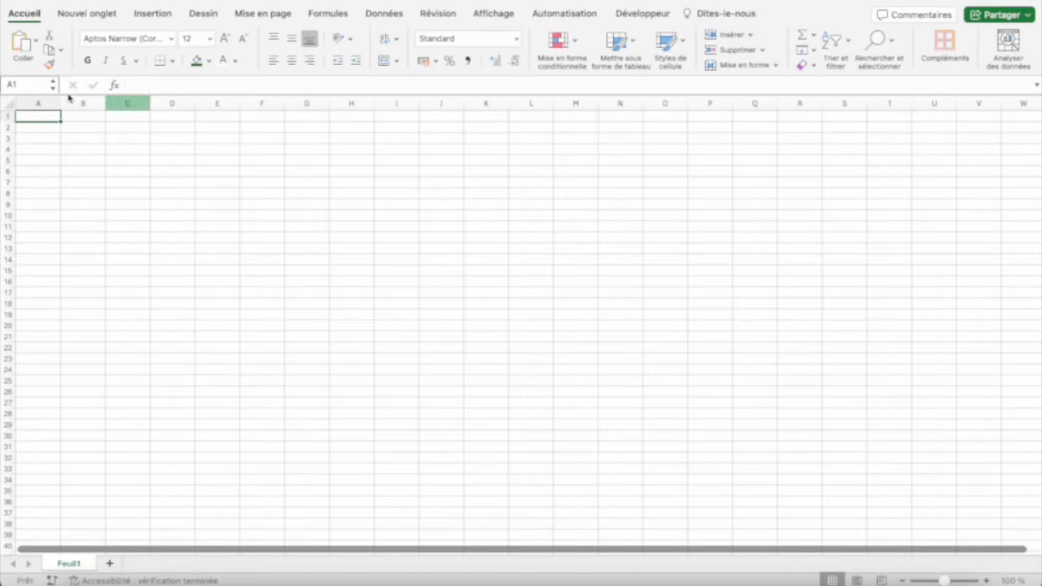
pyautogui.click(45, 116)
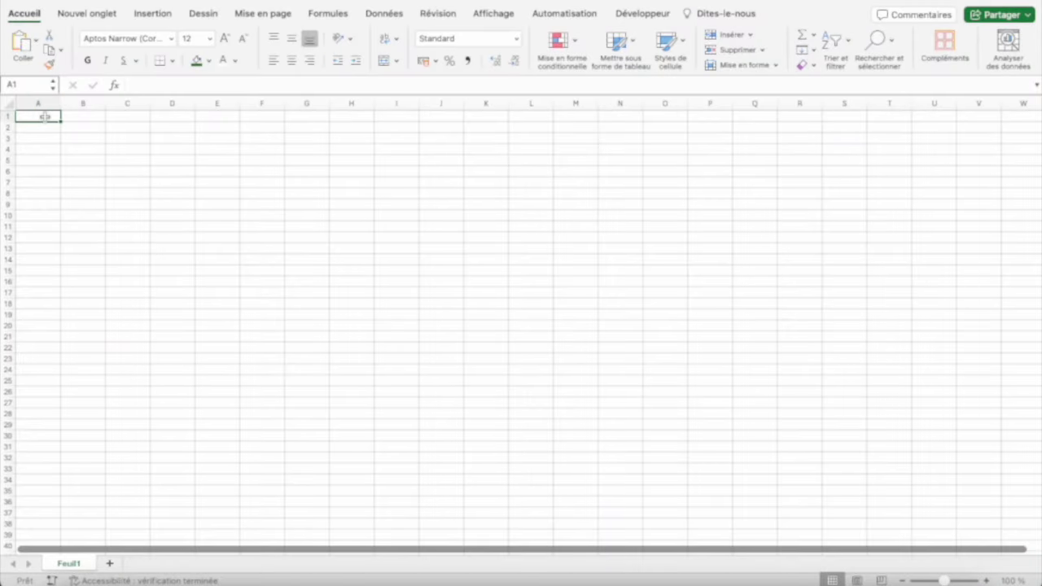
pyautogui.click(385, 15)
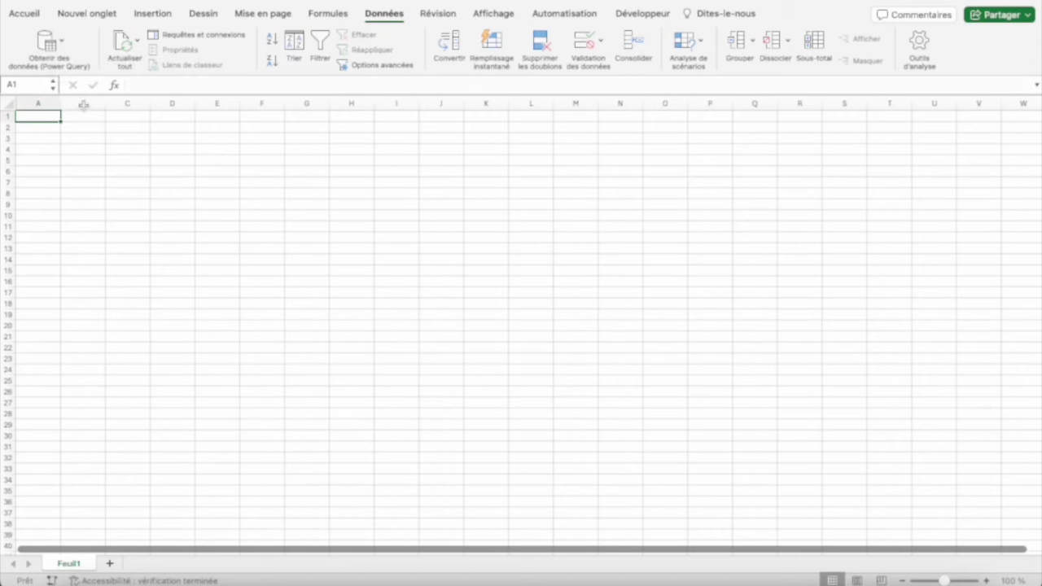
# - Start a Power Query import from an Excel workbook and pick the RH enrichment xlsx file
pyautogui.click(62, 41)
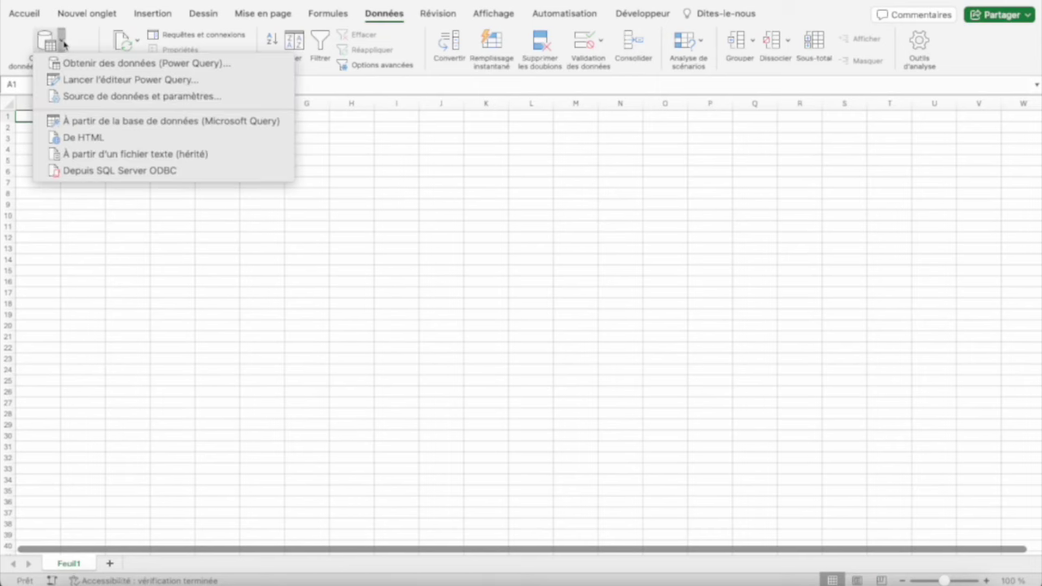
pyautogui.click(106, 63)
pyautogui.click(206, 131)
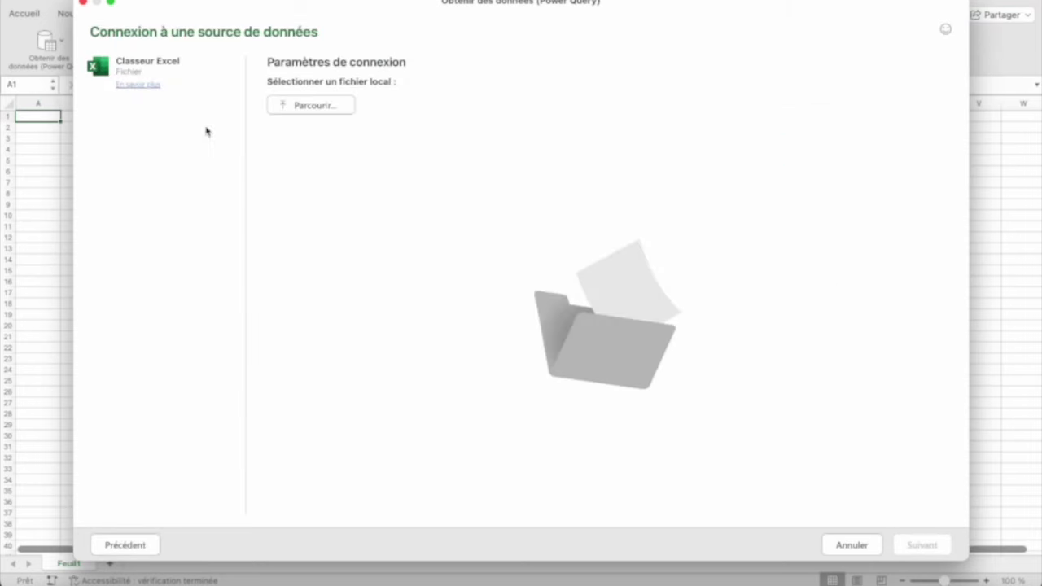
pyautogui.click(298, 104)
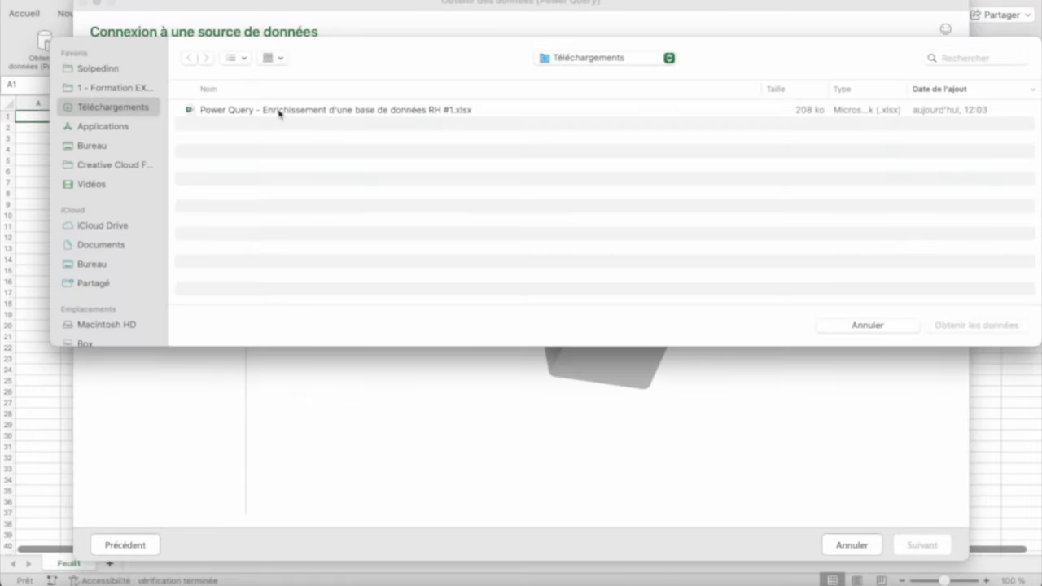
pyautogui.click(279, 113)
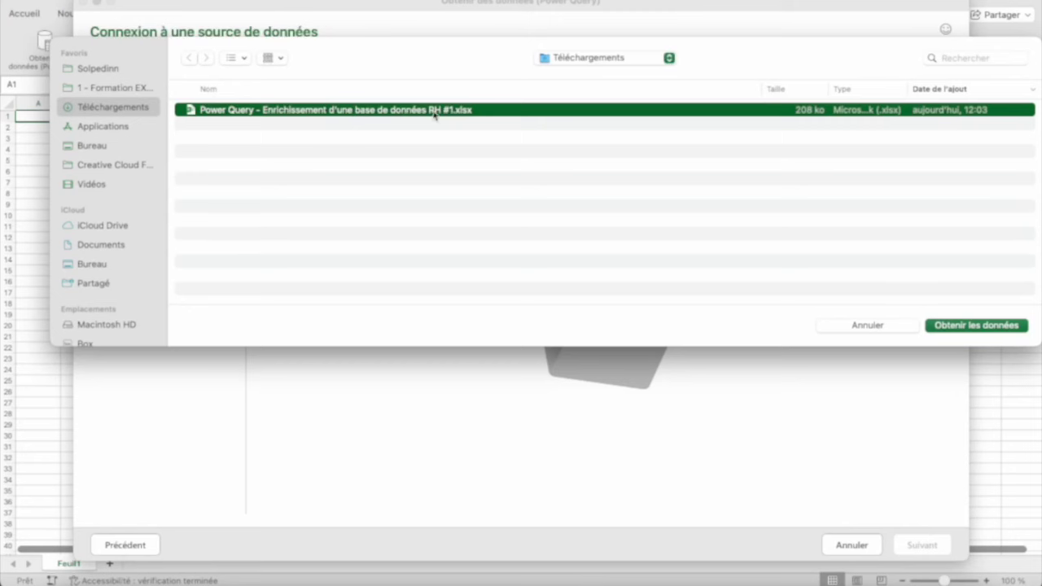
pyautogui.click(985, 326)
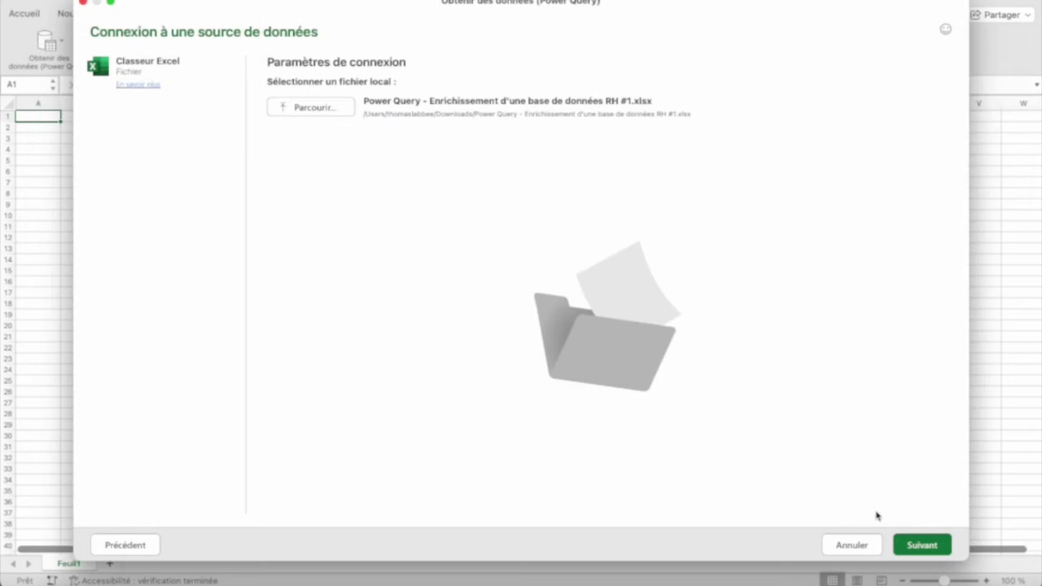
# - Connect to the workbook and load the BDD SALARIES table into the Power Query editor
pyautogui.click(922, 547)
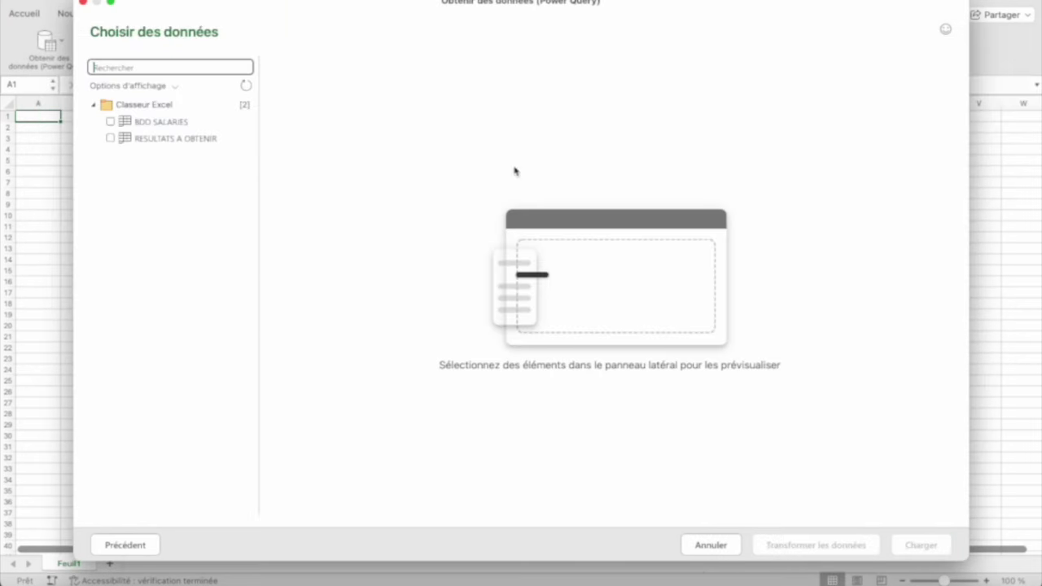
pyautogui.click(110, 122)
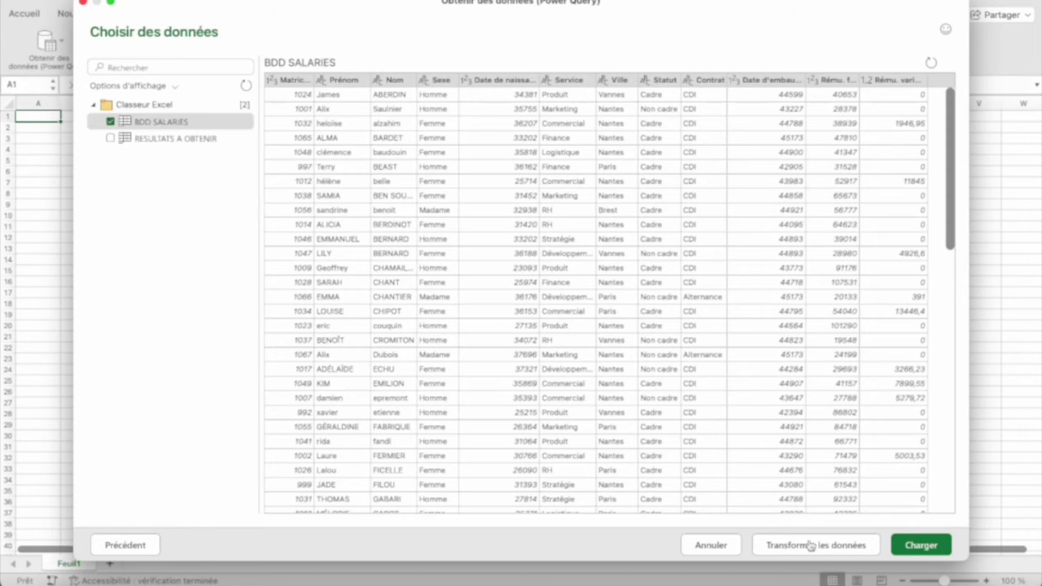
pyautogui.click(810, 544)
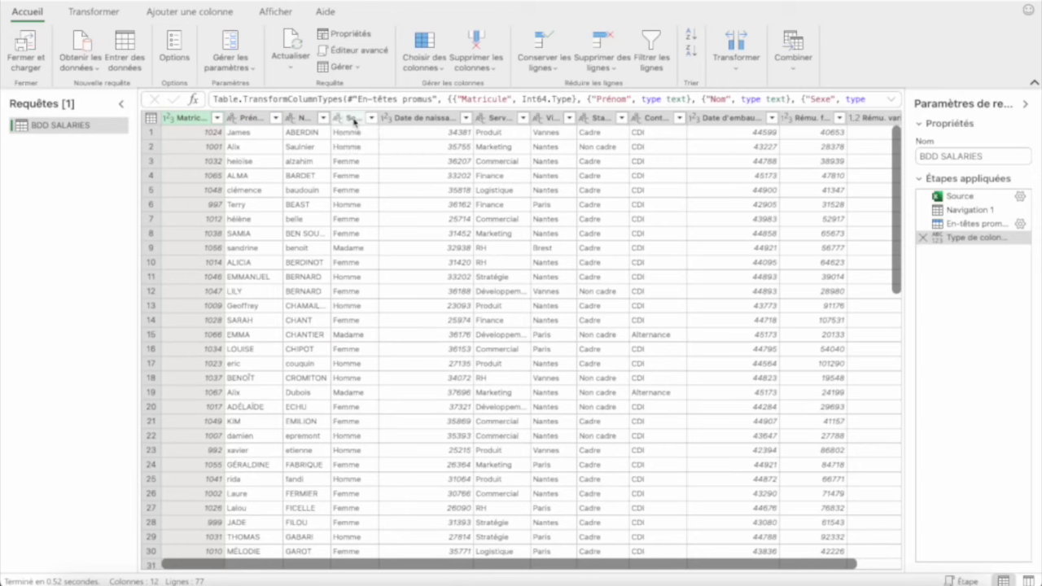
# - Inspect the Sexe column's distinct values (Femme, Homme, Madame) without filtering, then bring up its actions menu
pyautogui.click(369, 120)
pyautogui.click(370, 119)
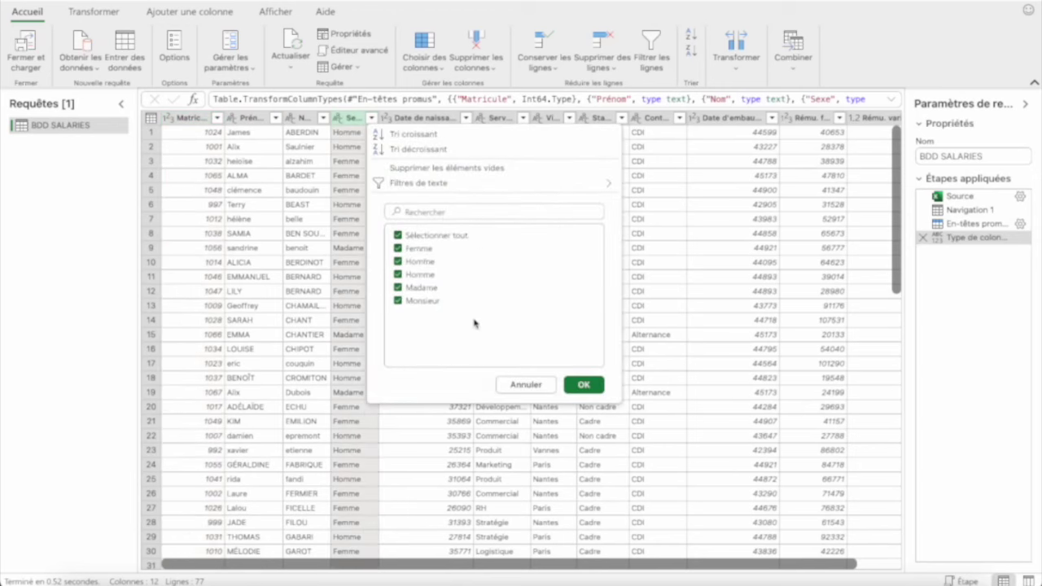
pyautogui.click(509, 382)
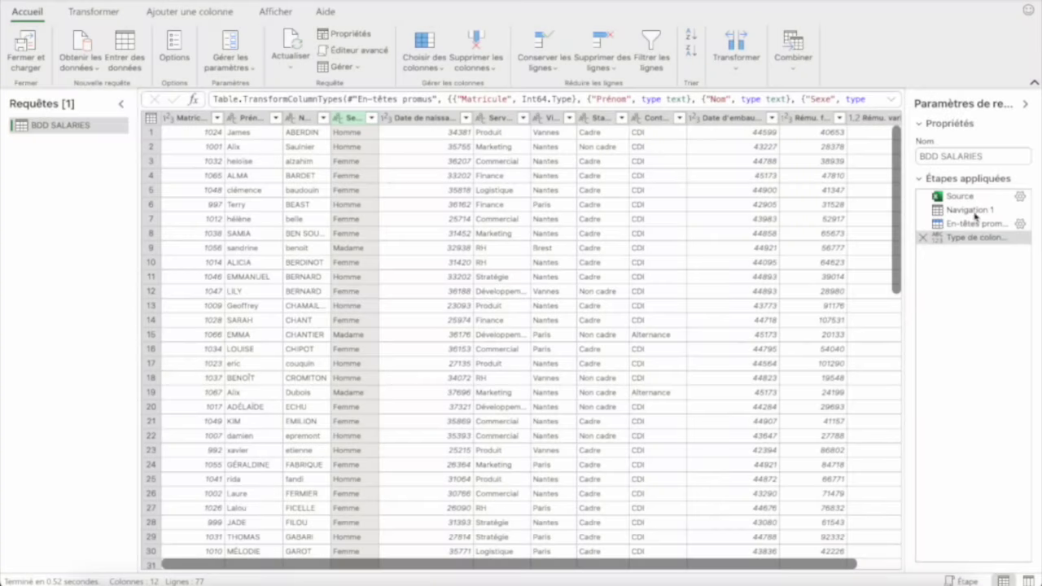
pyautogui.click(353, 121)
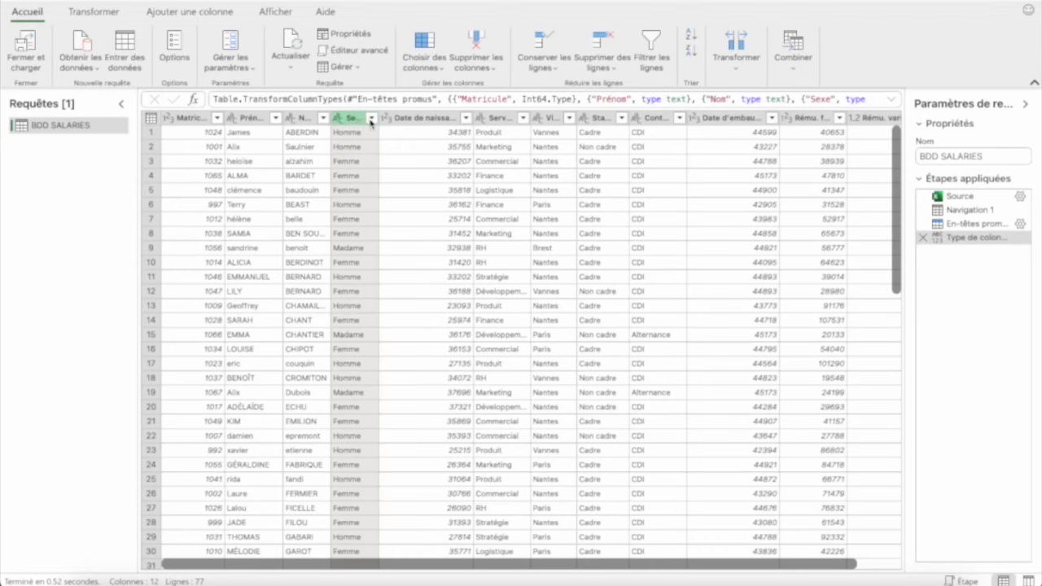
pyautogui.click(372, 118)
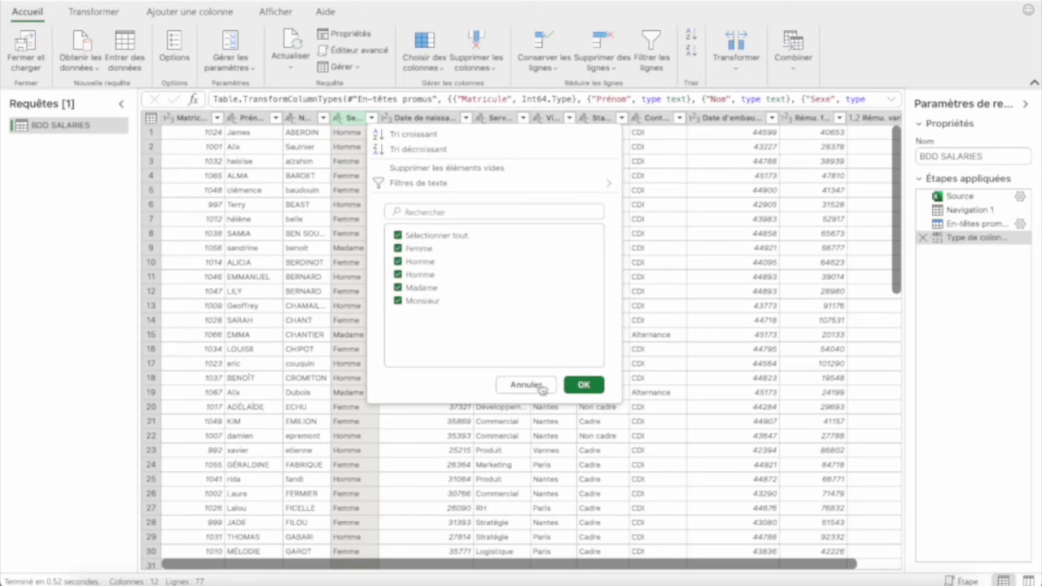
pyautogui.click(527, 384)
pyautogui.rightClick(353, 120)
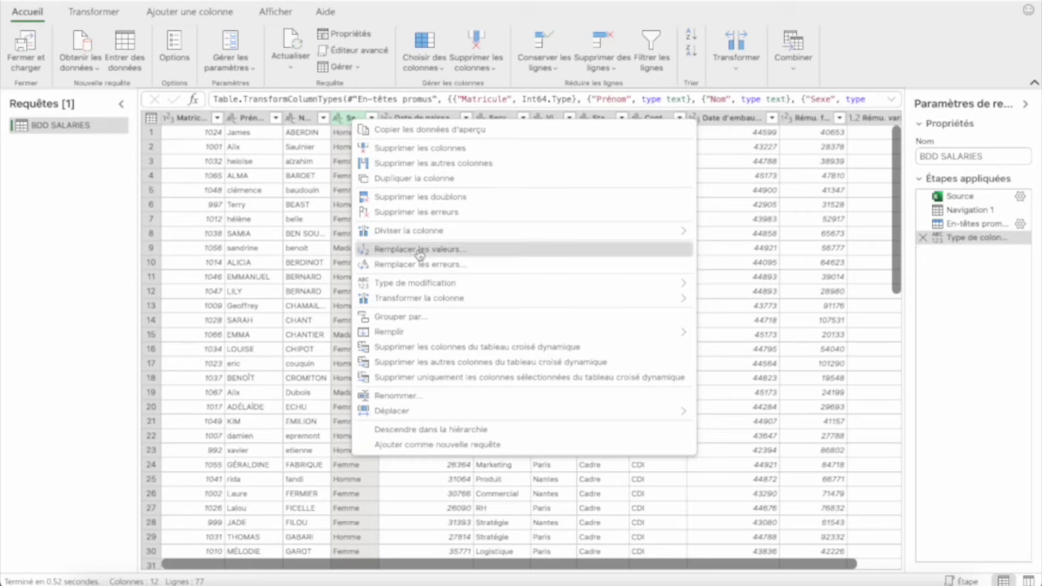
# - Replace Madame with Femme in the Sexe column
pyautogui.click(418, 250)
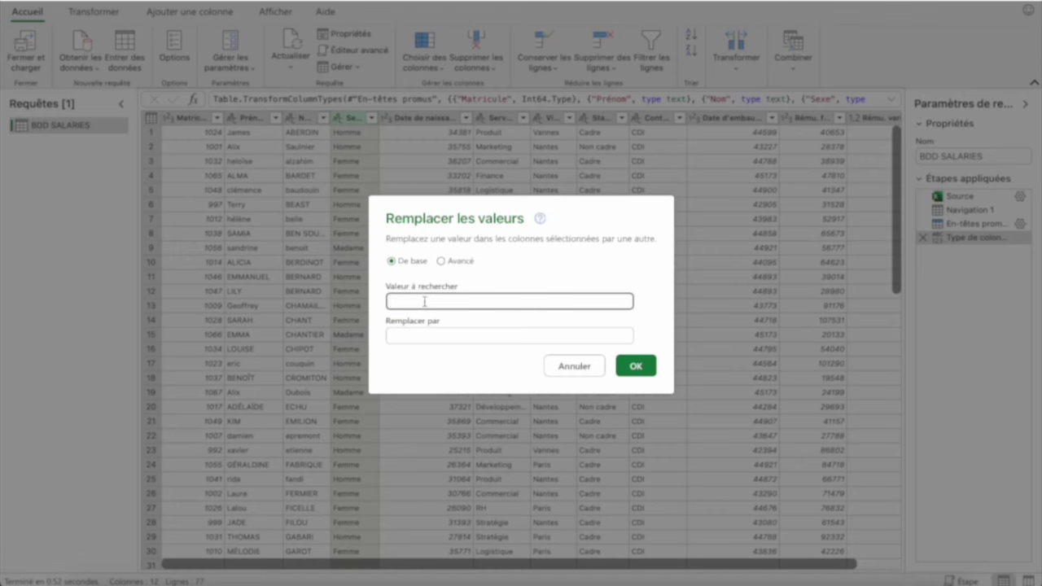
pyautogui.write('Madame')
pyautogui.click(420, 334)
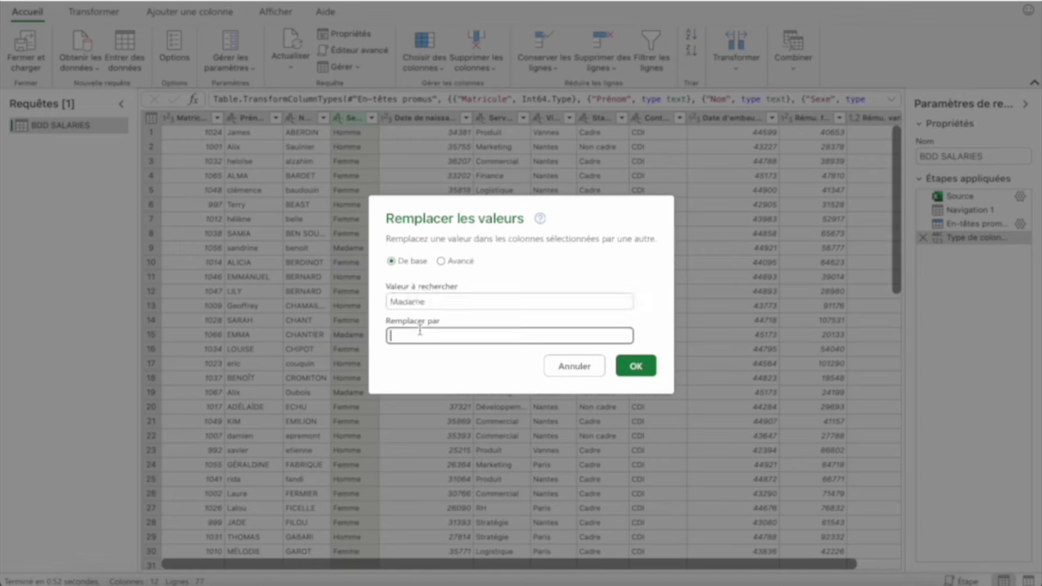
pyautogui.write('Femme')
pyautogui.click(640, 375)
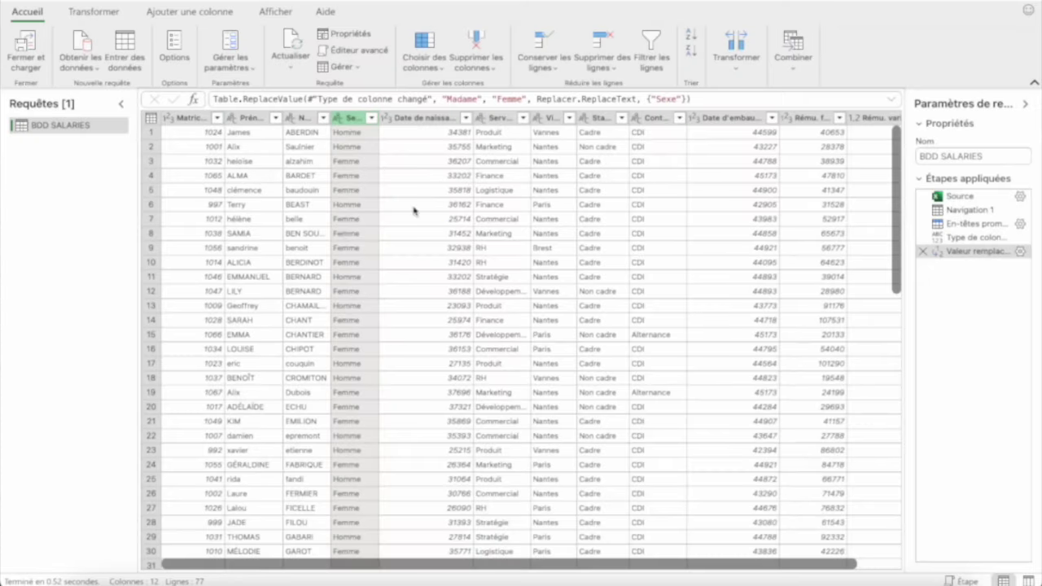
# - Check the remaining Sexe values, then replace Monsieur with Homme
pyautogui.click(371, 118)
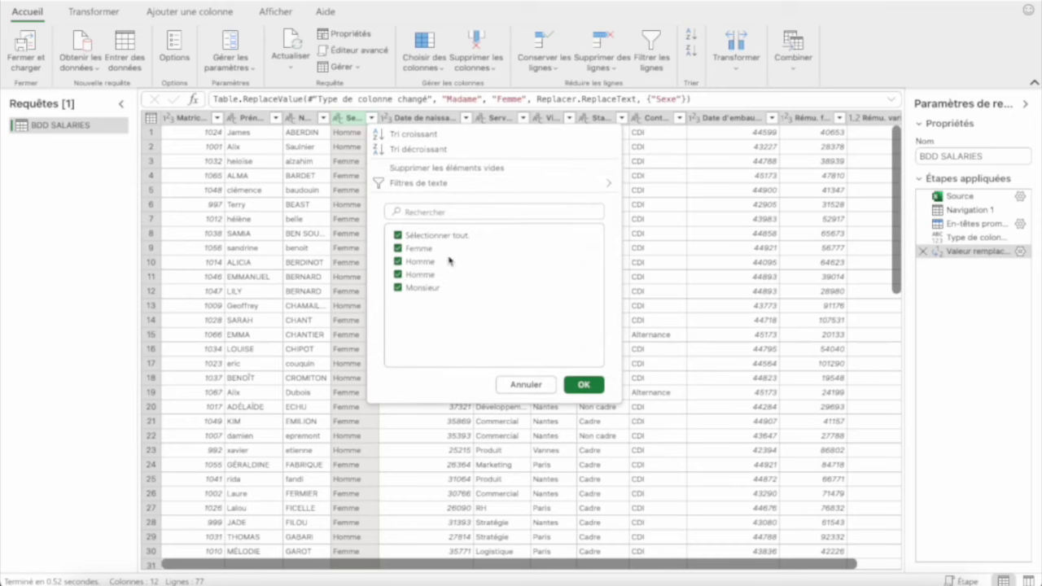
pyautogui.click(526, 385)
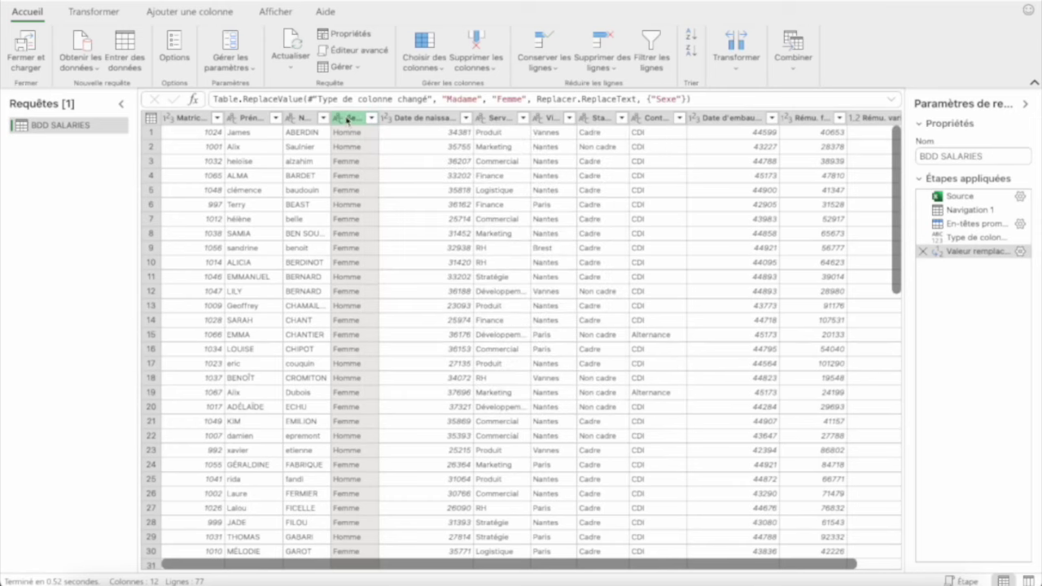
pyautogui.rightClick(361, 120)
pyautogui.click(403, 254)
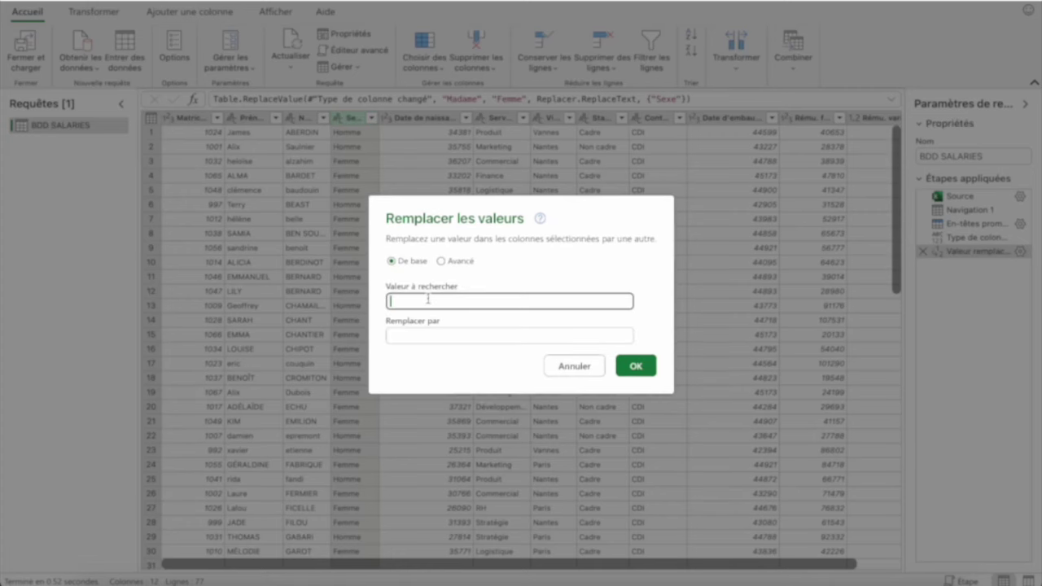
pyautogui.write('Mons')
pyautogui.write('ieurs')
pyautogui.press('BackSpace')
pyautogui.click(425, 332)
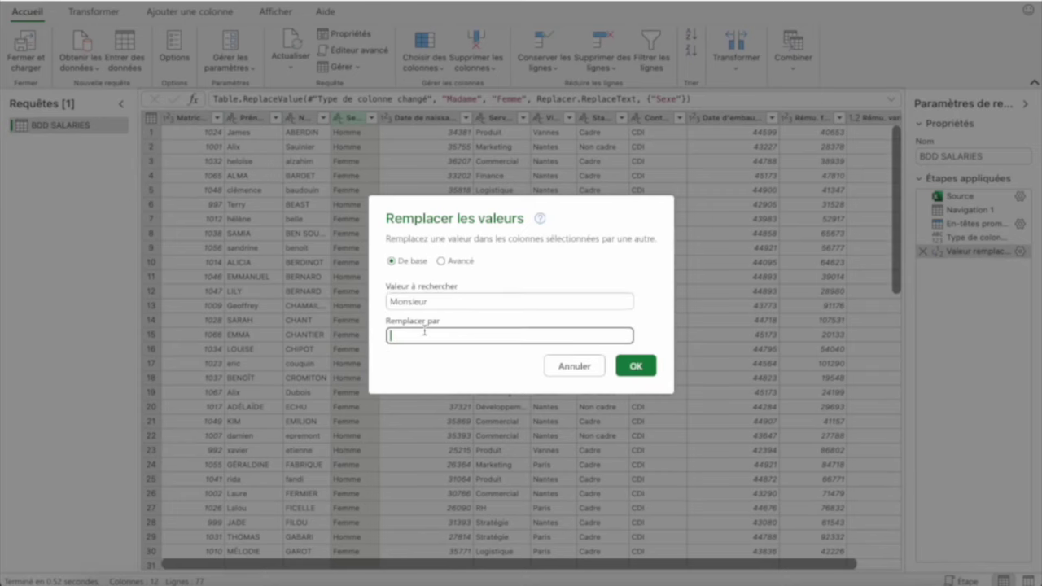
pyautogui.write('Homme')
pyautogui.click(636, 366)
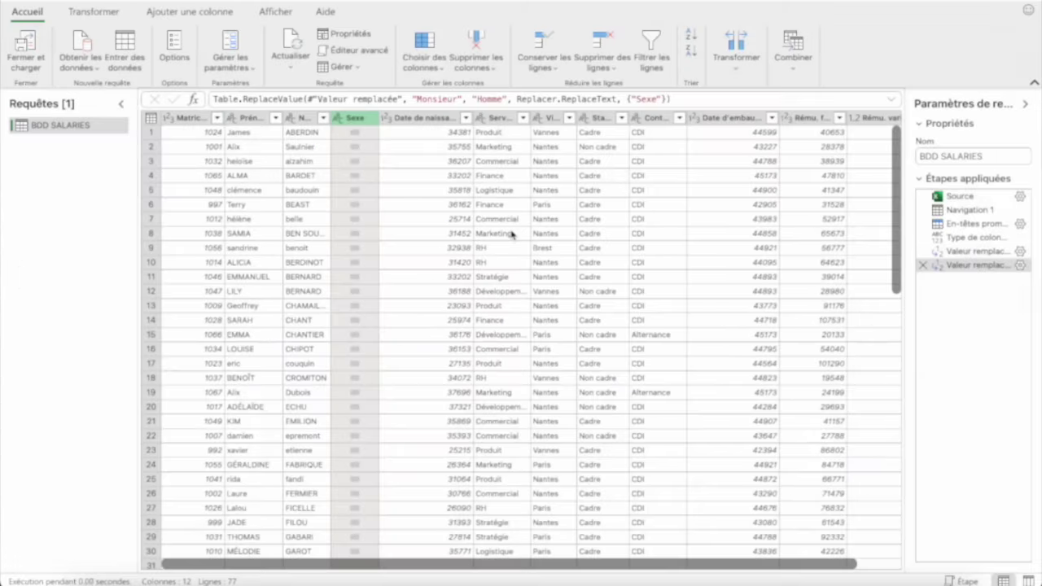
# - Check the Sexe values, then apply Nettoyer to strip non-printable characters from Sexe
pyautogui.click(372, 118)
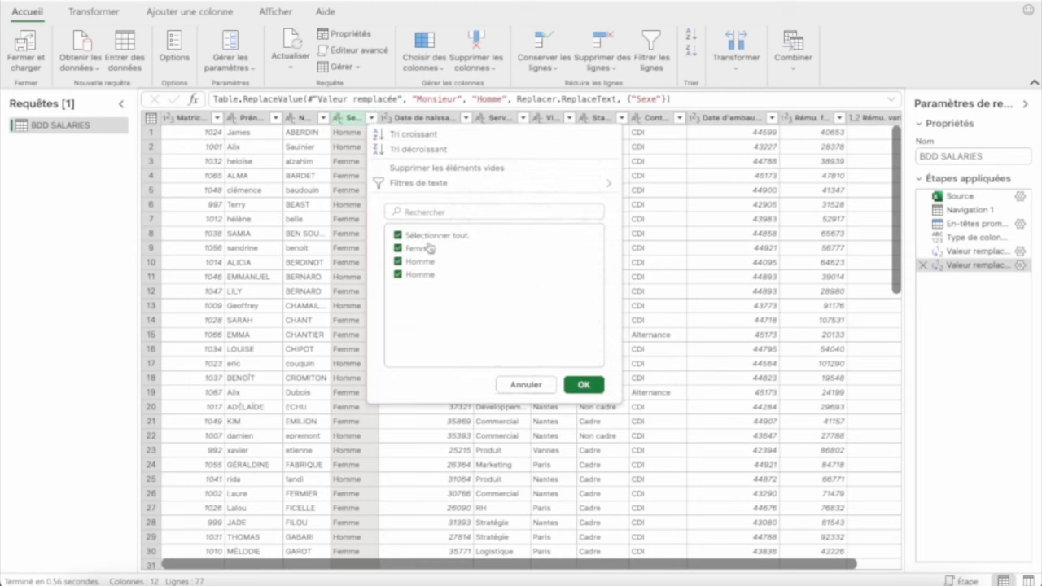
pyautogui.click(546, 387)
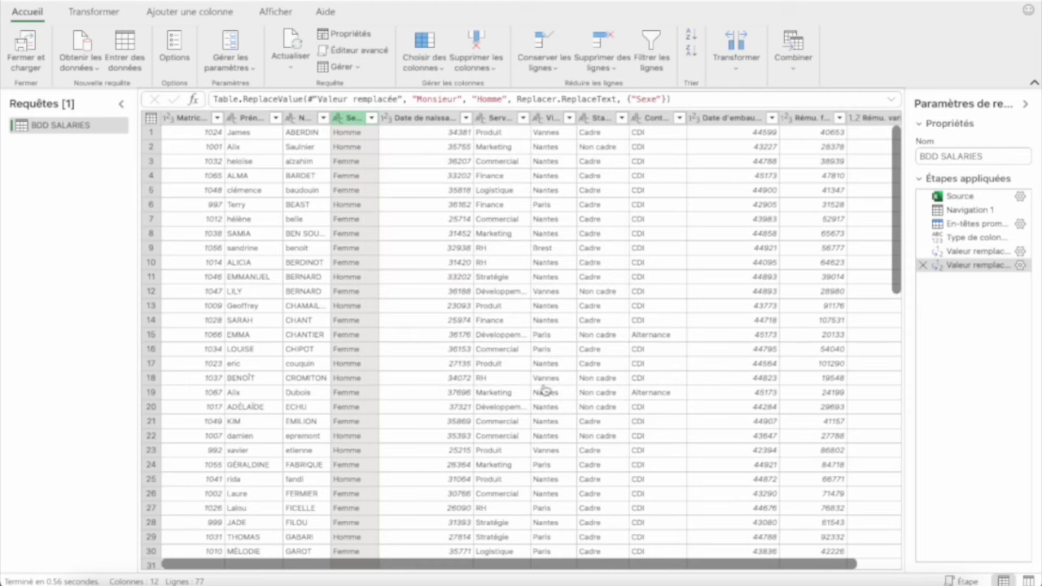
pyautogui.click(105, 17)
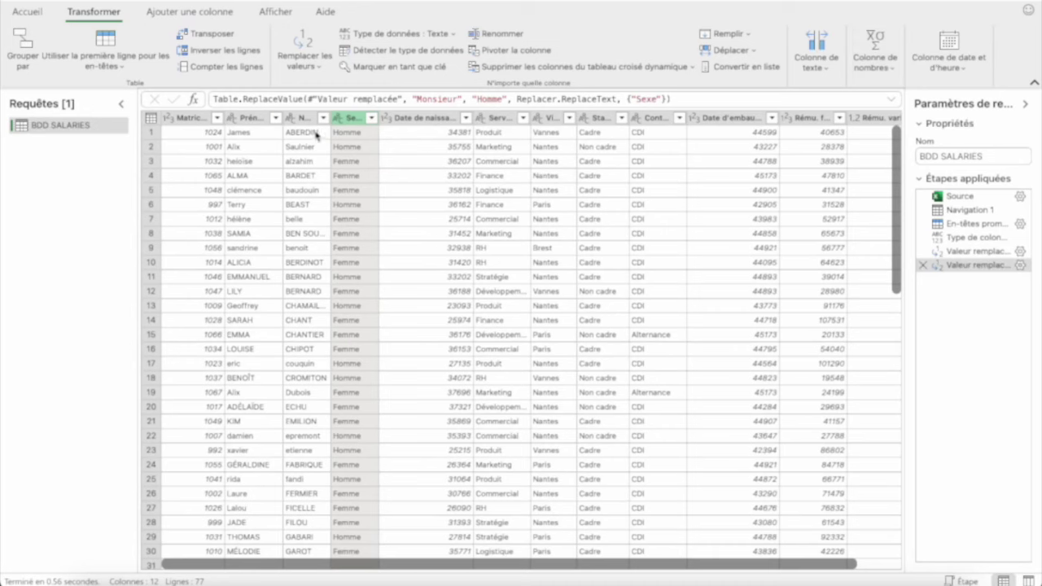
pyautogui.click(818, 70)
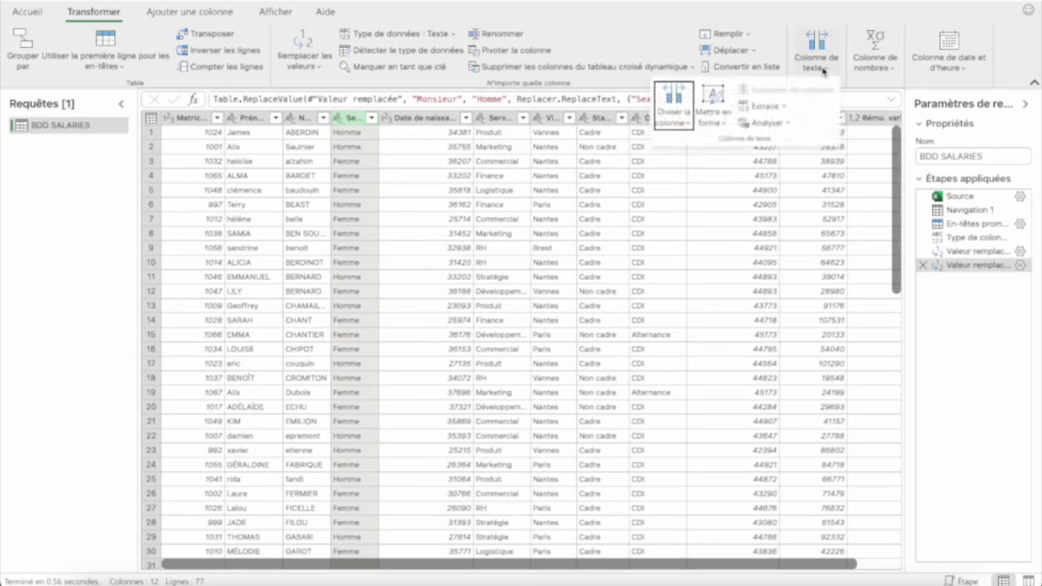
pyautogui.click(714, 112)
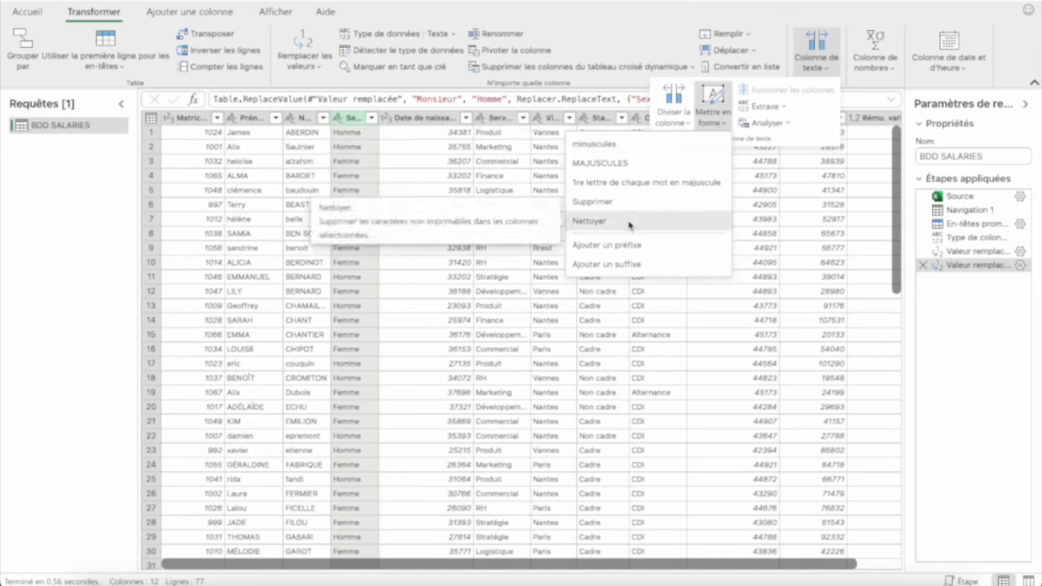
pyautogui.click(589, 220)
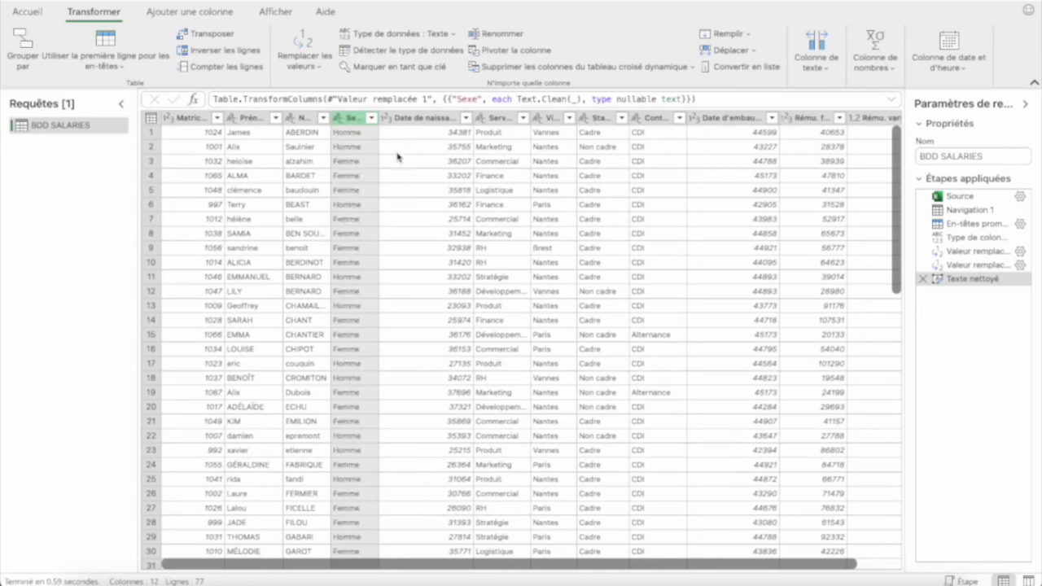
# - Trim leading and trailing spaces in Sexe with Supprimer and verify only Femme and Homme remain
pyautogui.click(371, 120)
pyautogui.click(817, 50)
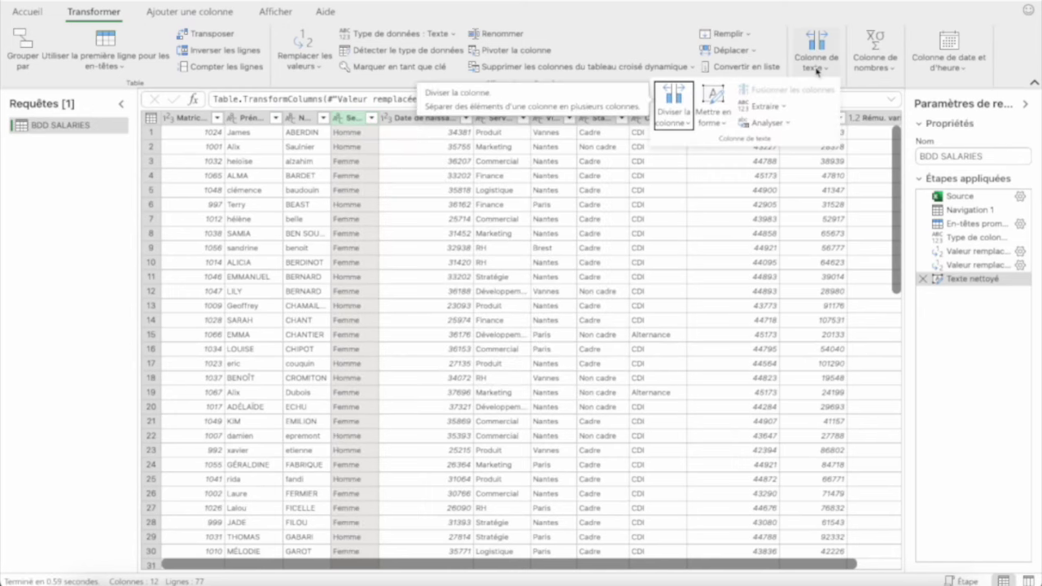
pyautogui.click(717, 120)
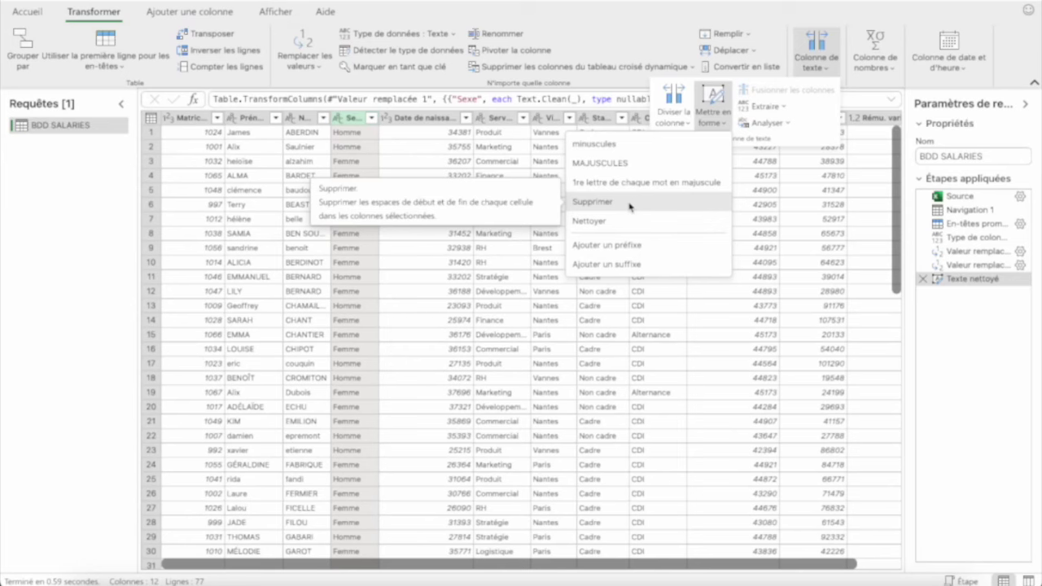
pyautogui.click(631, 205)
pyautogui.click(371, 118)
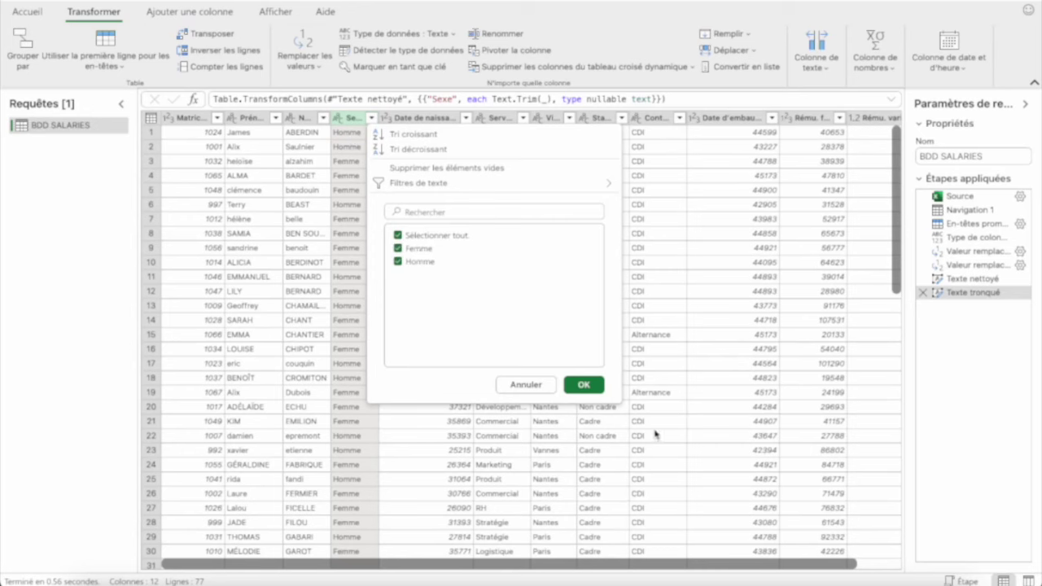
# - Delete the Texte nettoyé applied step so Sexe is trimmed right after the two replacements
pyautogui.click(591, 389)
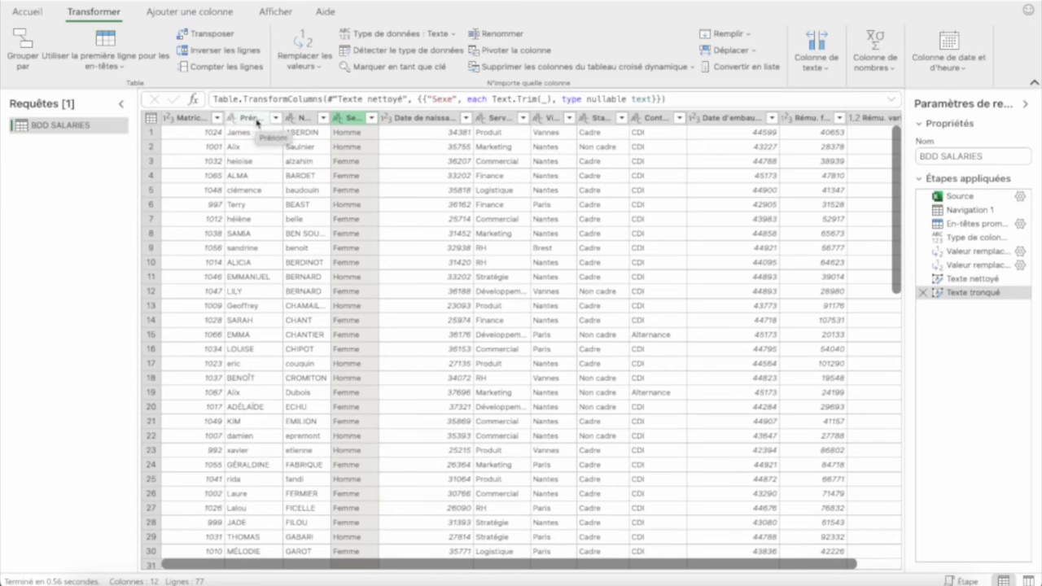
pyautogui.click(256, 121)
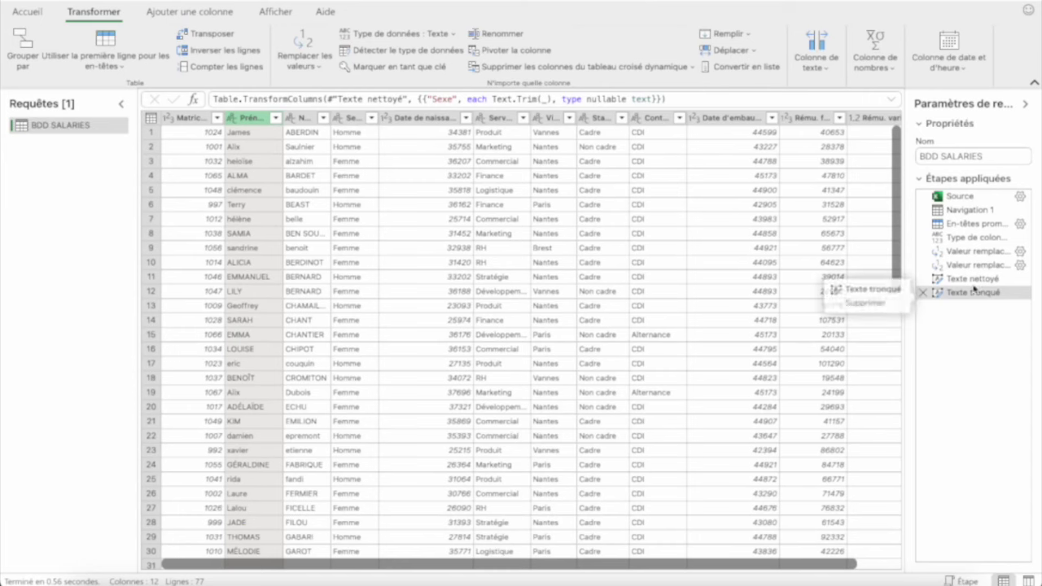
pyautogui.click(922, 278)
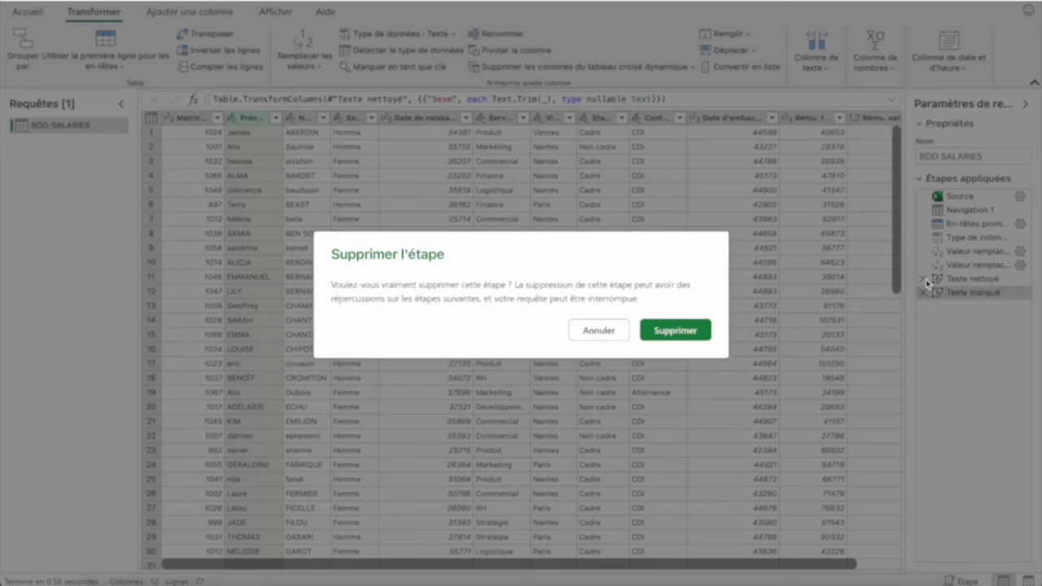
pyautogui.click(688, 334)
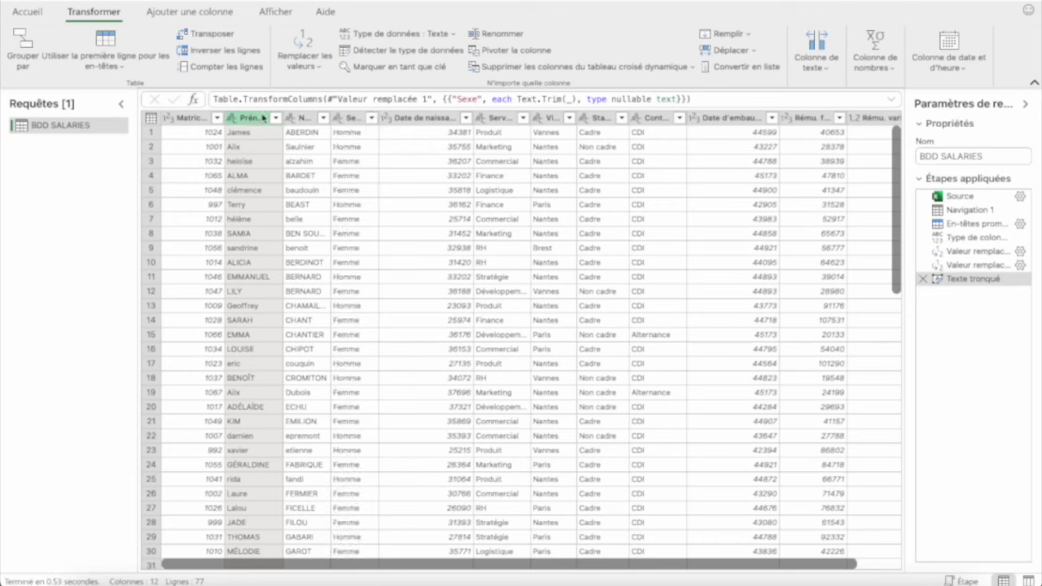
pyautogui.click(819, 65)
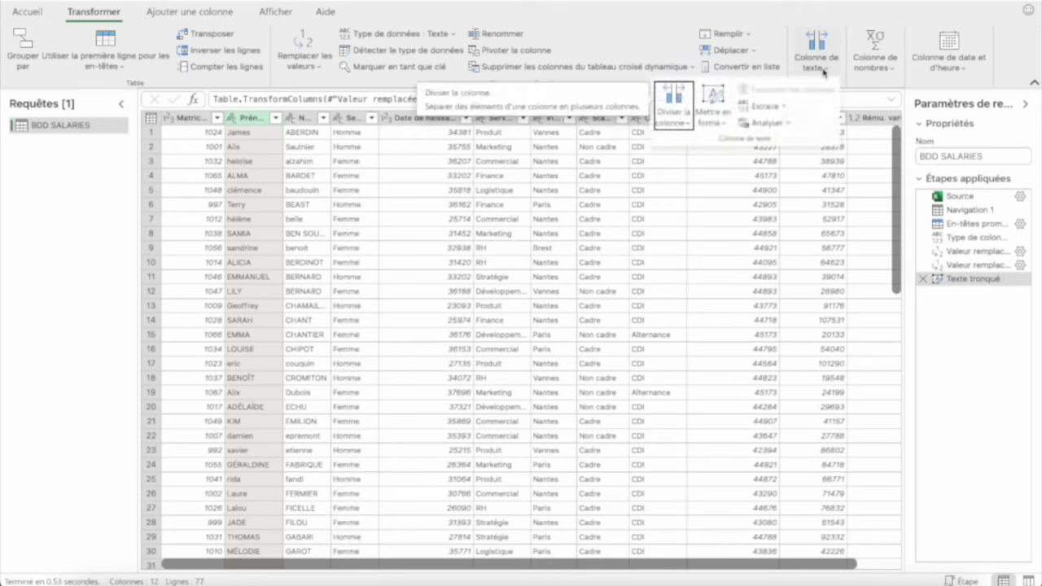
# - Capitalise the first letter of each word in the Prénom column
pyautogui.click(714, 110)
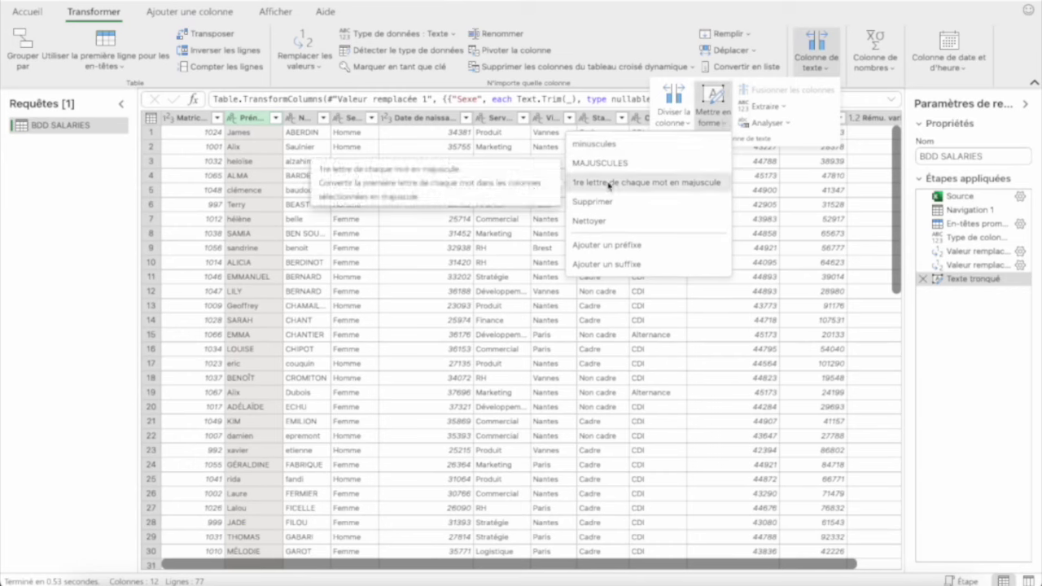
pyautogui.click(609, 185)
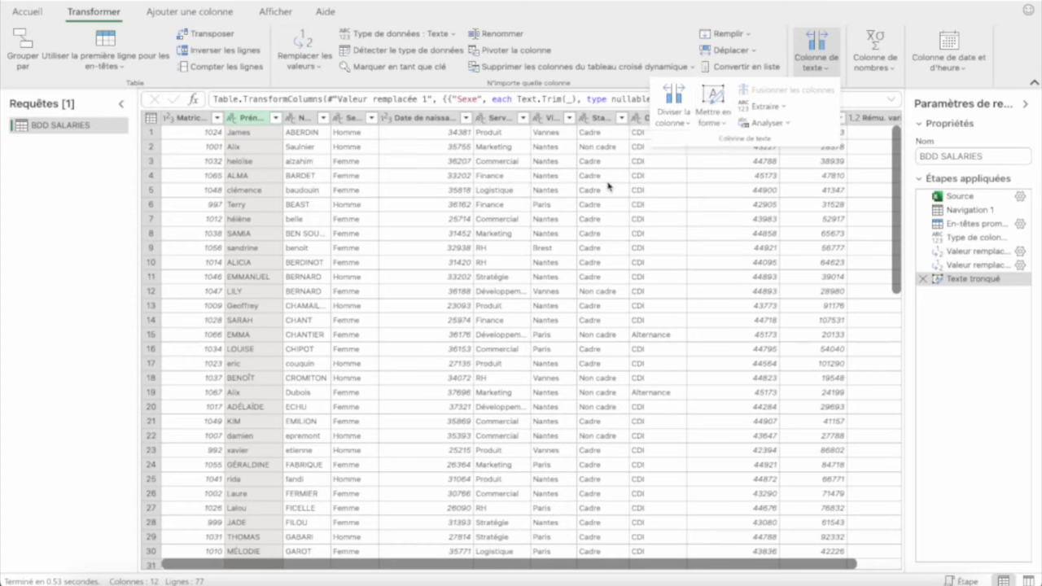
pyautogui.scroll(-3, 256, 205)
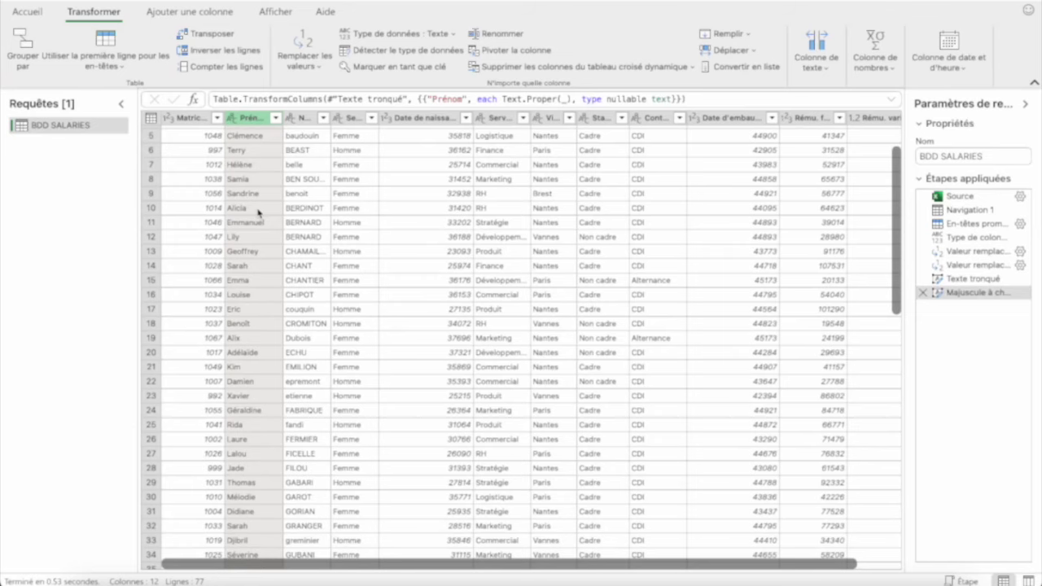
pyautogui.scroll(3, 258, 212)
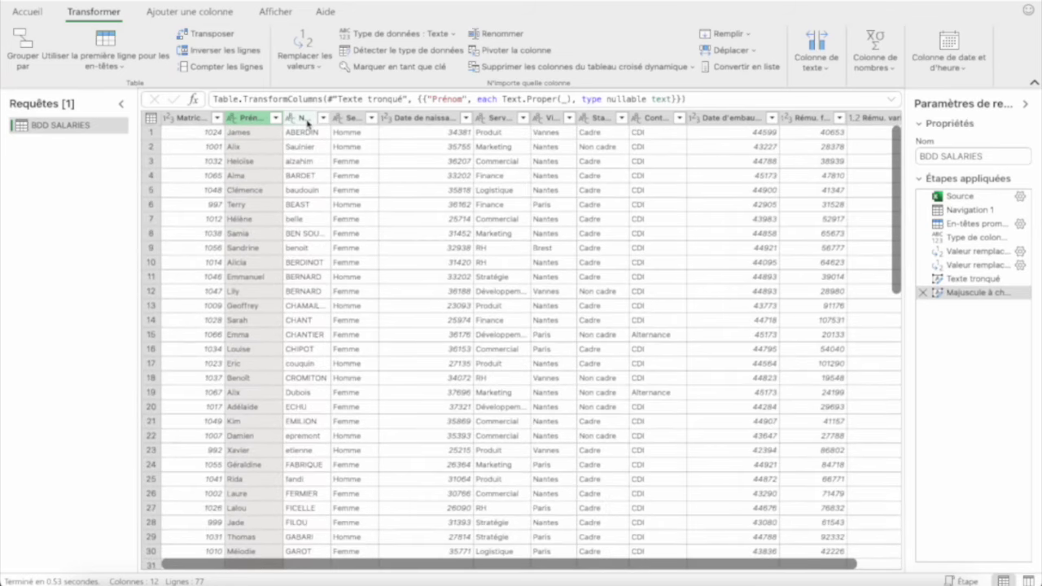
# - Convert all Nom surnames to uppercase with MAJUSCULES
pyautogui.click(302, 119)
pyautogui.click(822, 70)
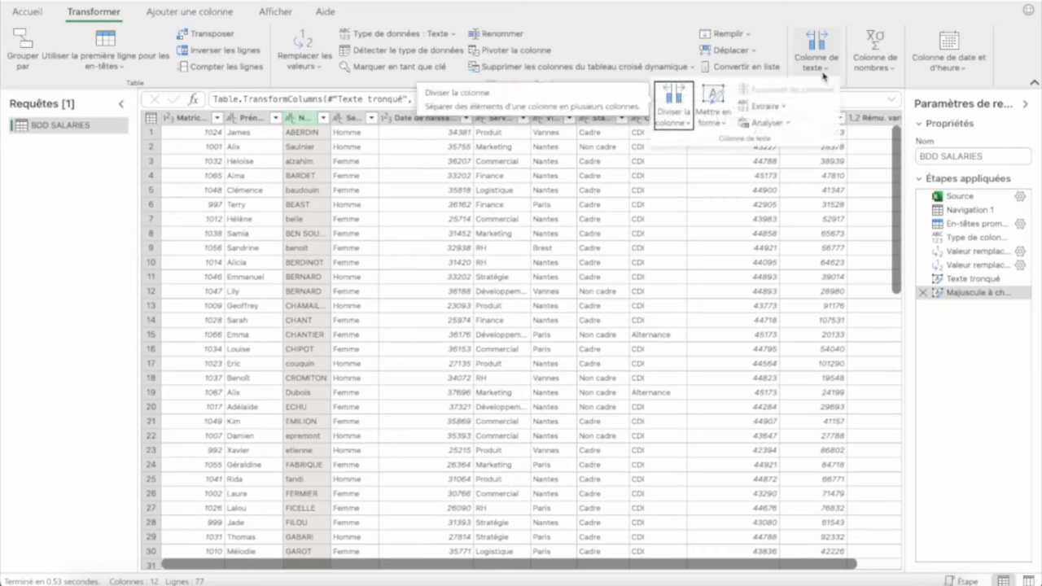
pyautogui.click(711, 121)
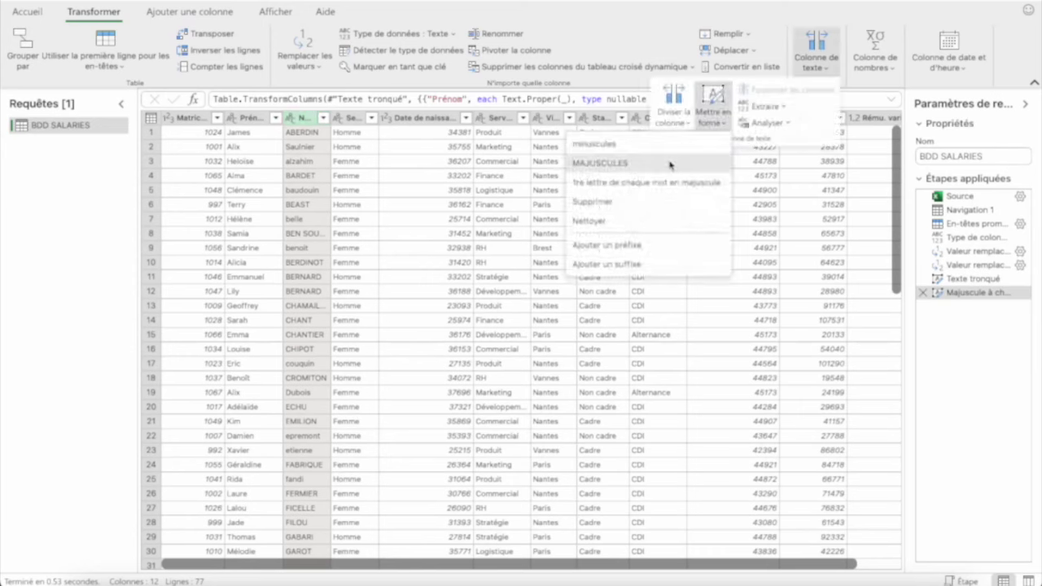
pyautogui.click(600, 162)
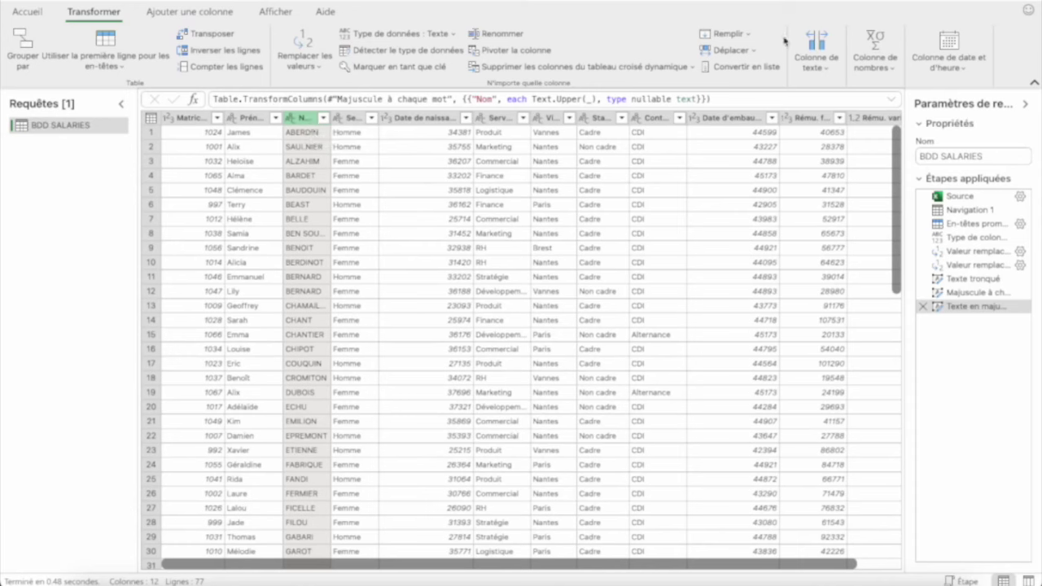
# - Trim Nom to its first 1 character, then delete that Premiers caractères step
pyautogui.click(818, 65)
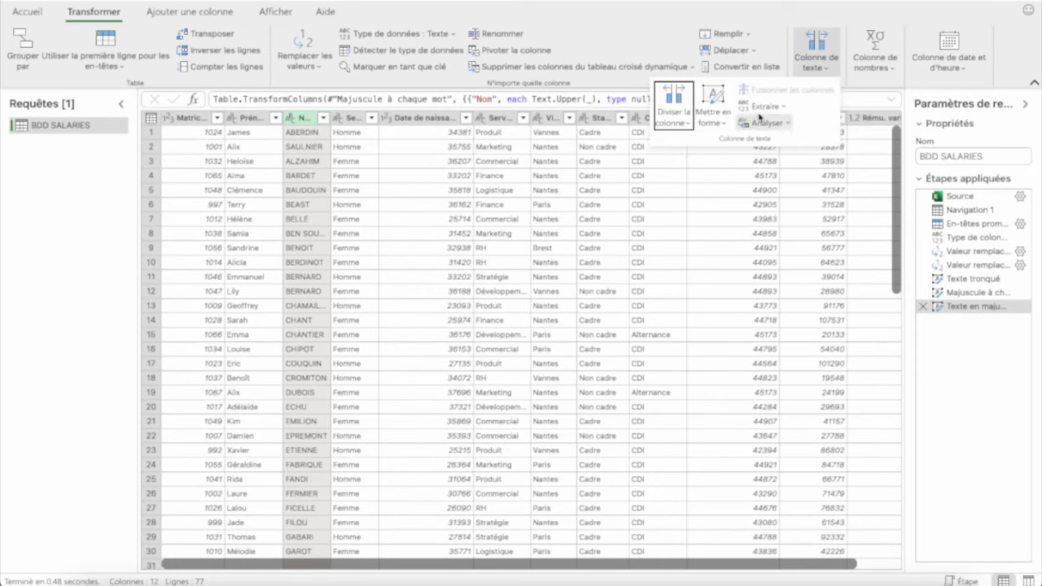
pyautogui.click(770, 107)
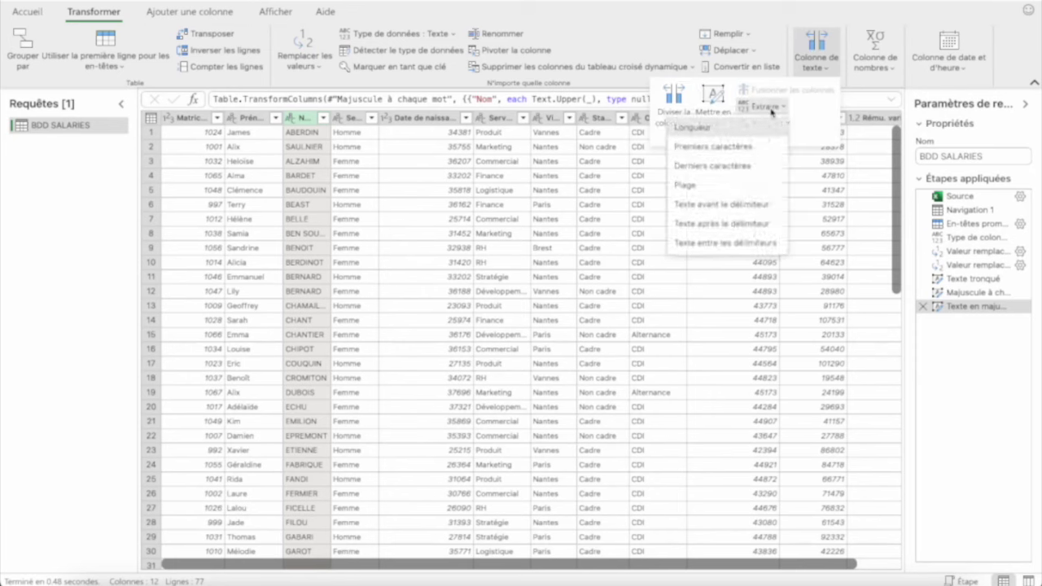
pyautogui.click(741, 146)
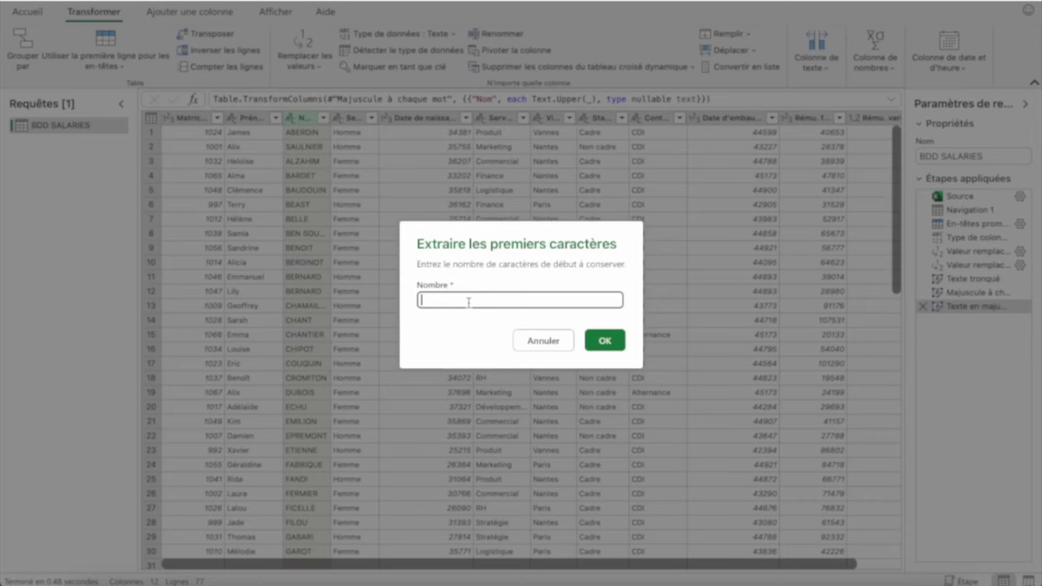
pyautogui.write('1')
pyautogui.click(609, 344)
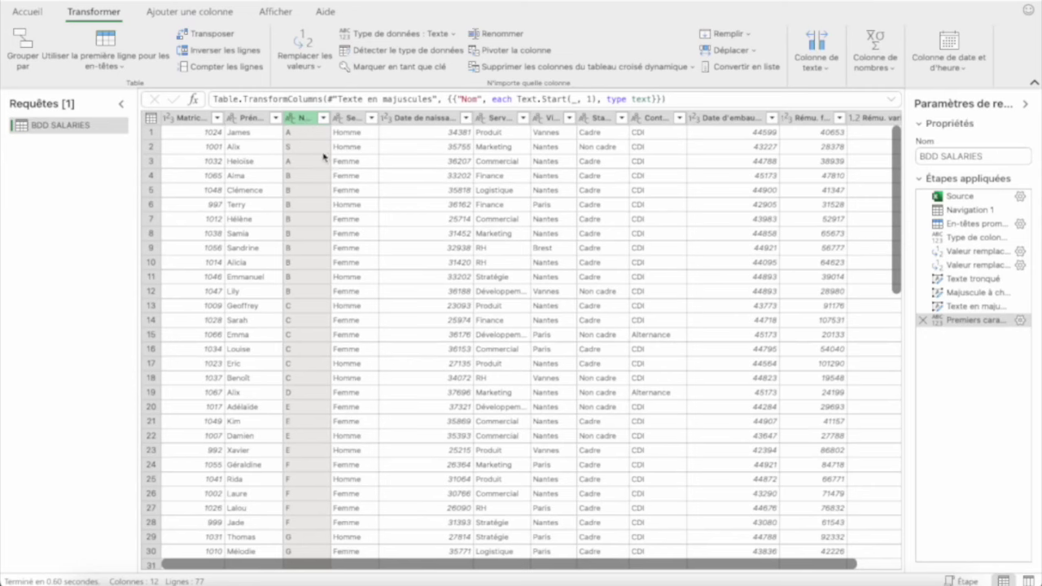
pyautogui.click(922, 320)
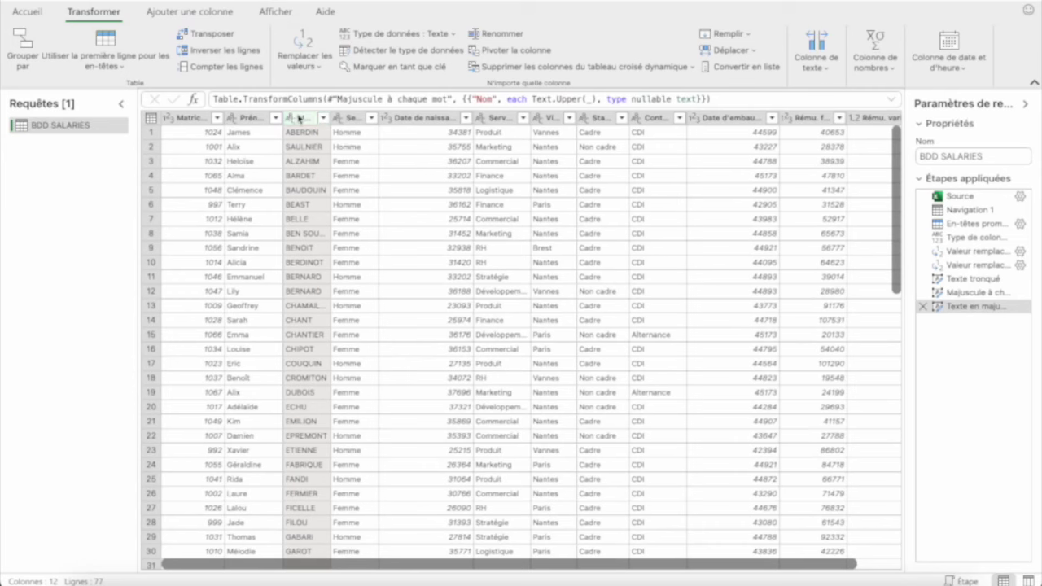
# - Add a new column holding the first 1 character of each surname
pyautogui.click(193, 14)
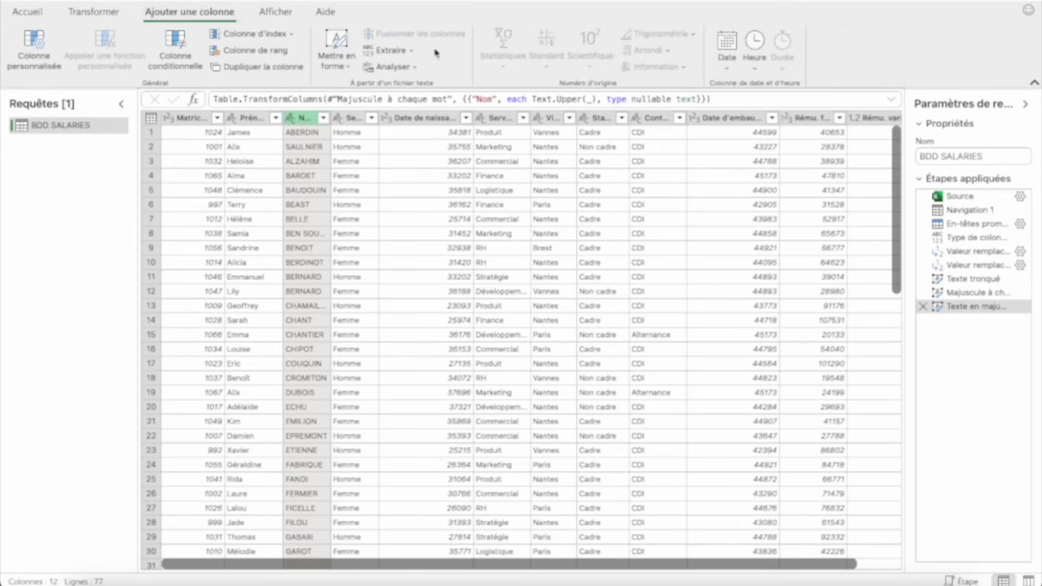
pyautogui.click(390, 51)
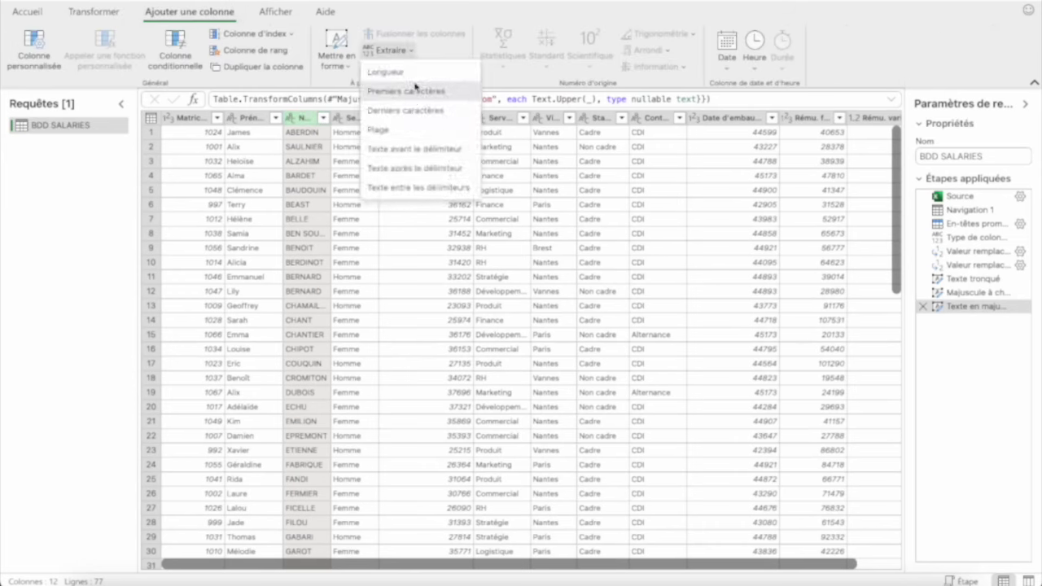
pyautogui.click(415, 92)
pyautogui.write('1')
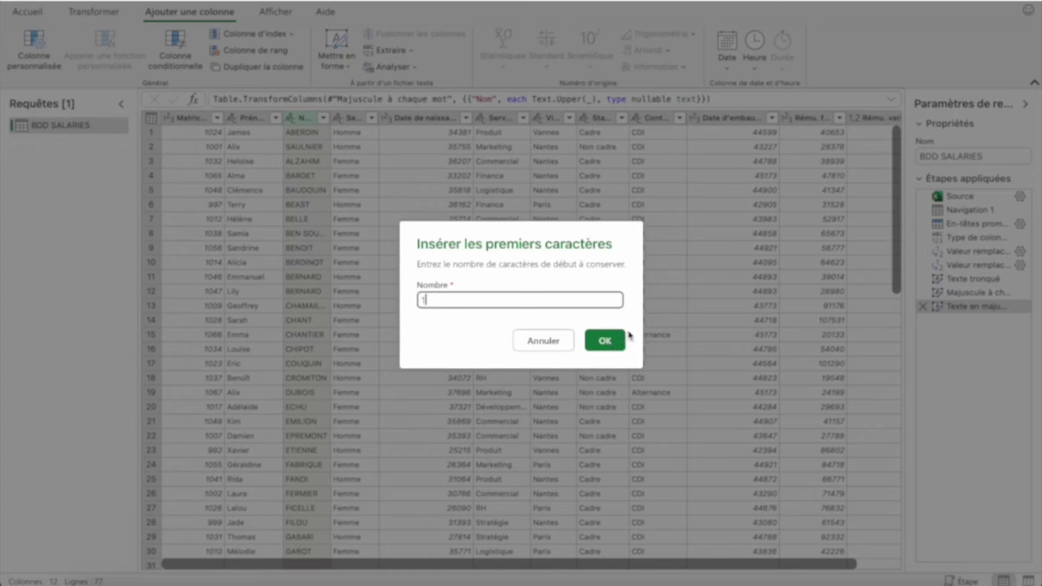
pyautogui.click(610, 342)
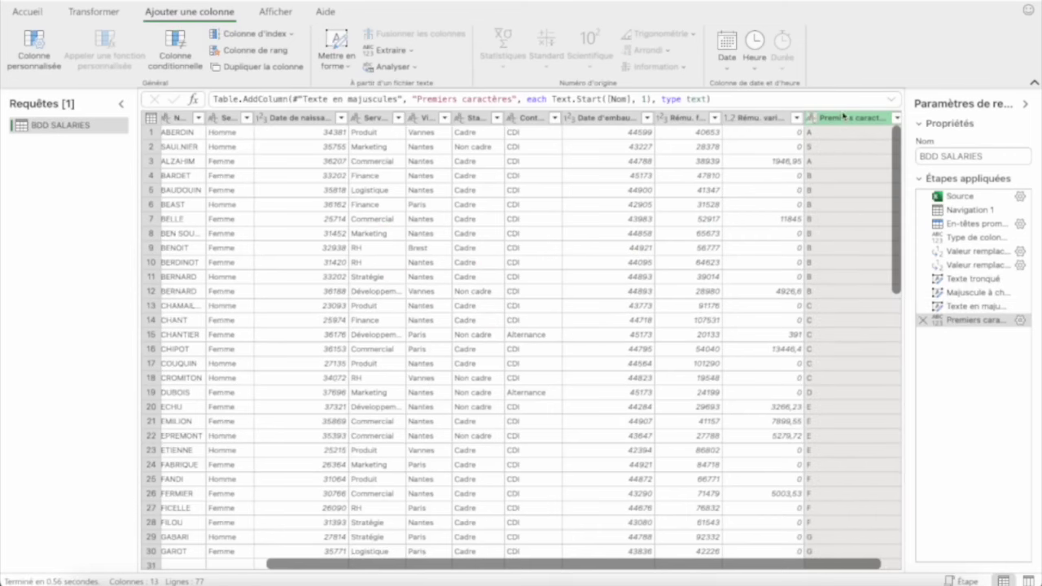
# - Rename the new column Initiales, move it after Matricule, and select Prénom and Nom
pyautogui.doubleClick(851, 121)
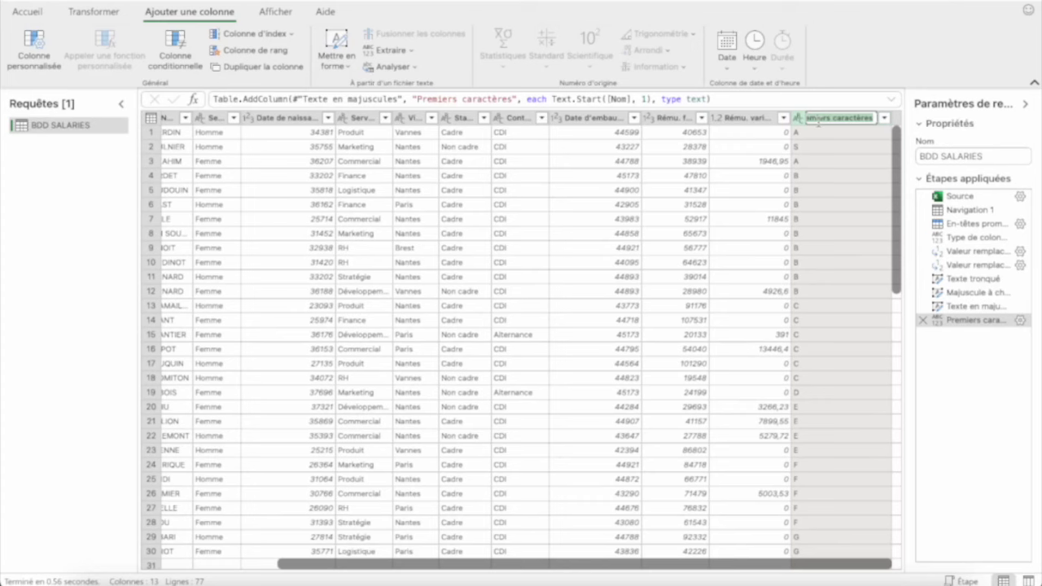
pyautogui.write('Initiales')
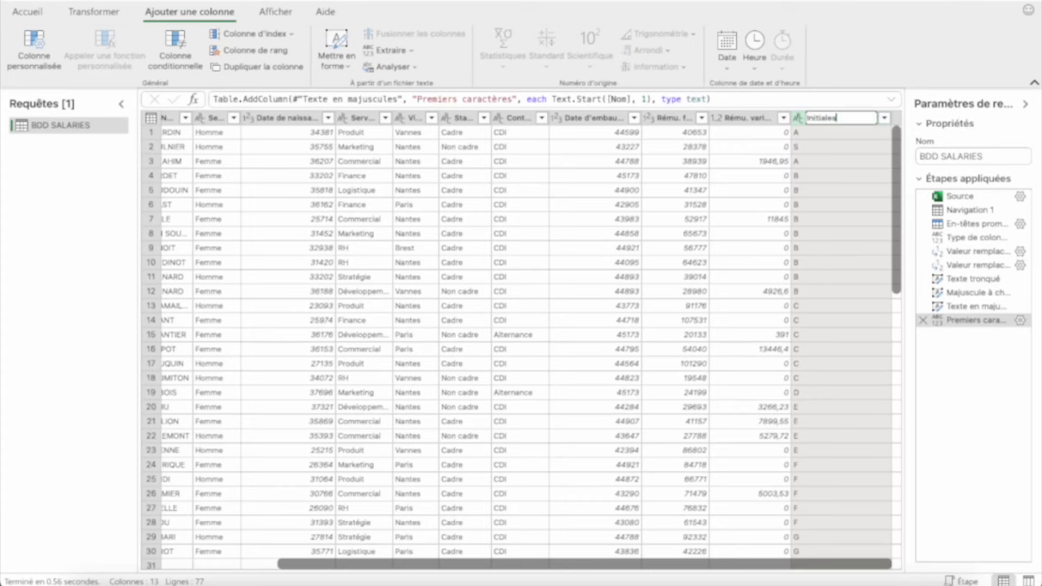
pyautogui.press('Return')
pyautogui.moveTo(852, 118)
pyautogui.mouseDown()
pyautogui.moveTo(257, 95)
pyautogui.moveTo(179, 118)
pyautogui.mouseUp()
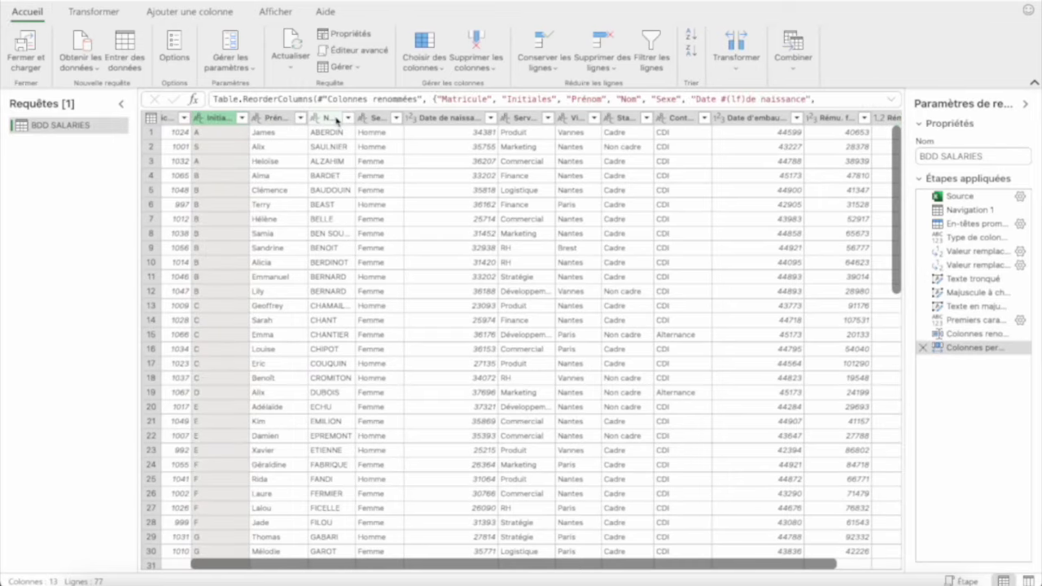
pyautogui.click(269, 119)
pyautogui.keyDown('ctrl'); pyautogui.click(328, 119); pyautogui.keyUp('ctrl')
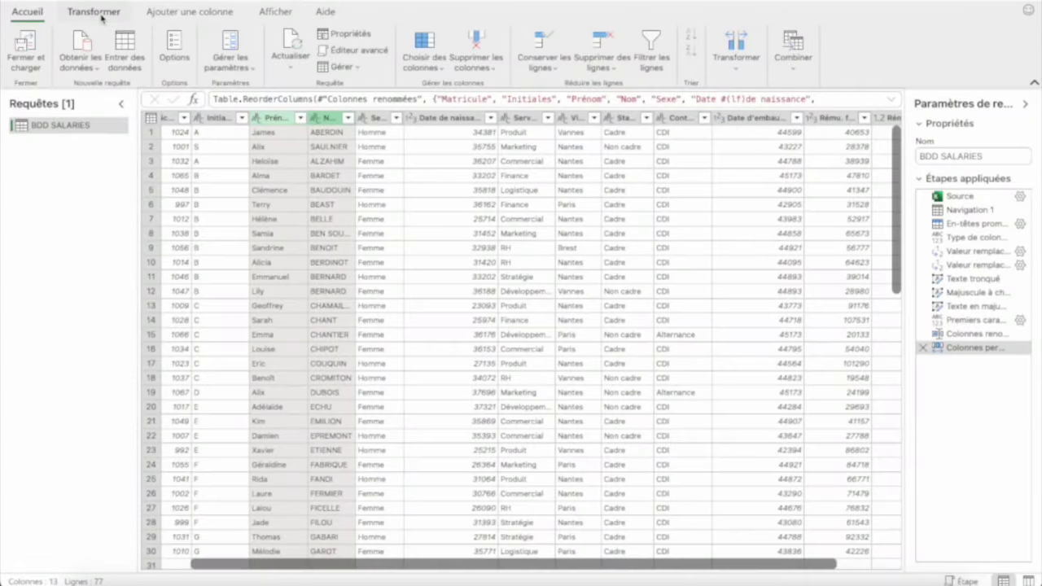
# - Merge the Prénom and Nom columns with the Espace separator, producing a 'Fusionné' column
pyautogui.click(101, 13)
pyautogui.click(827, 73)
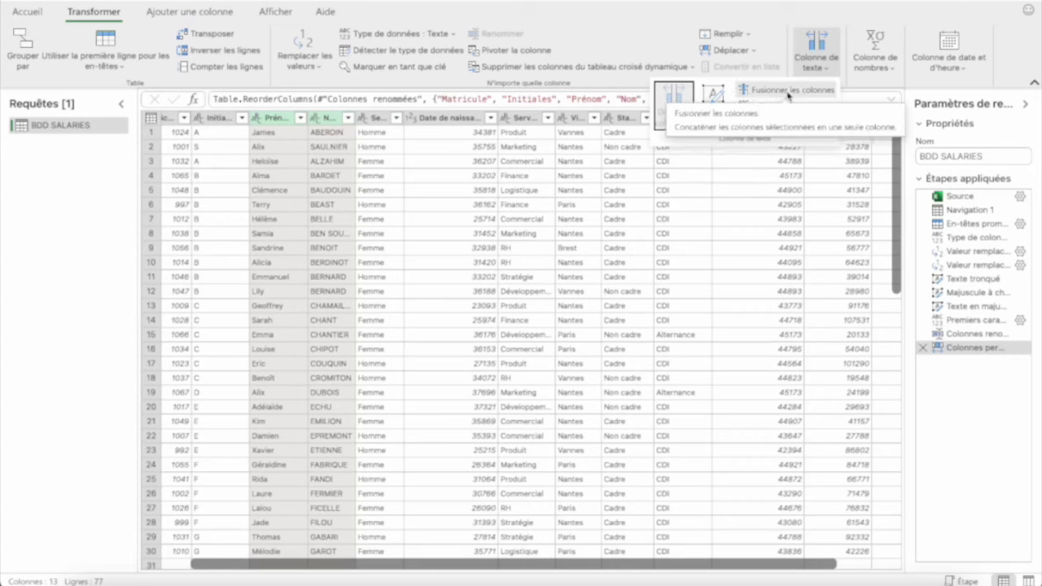
pyautogui.click(788, 90)
pyautogui.click(471, 289)
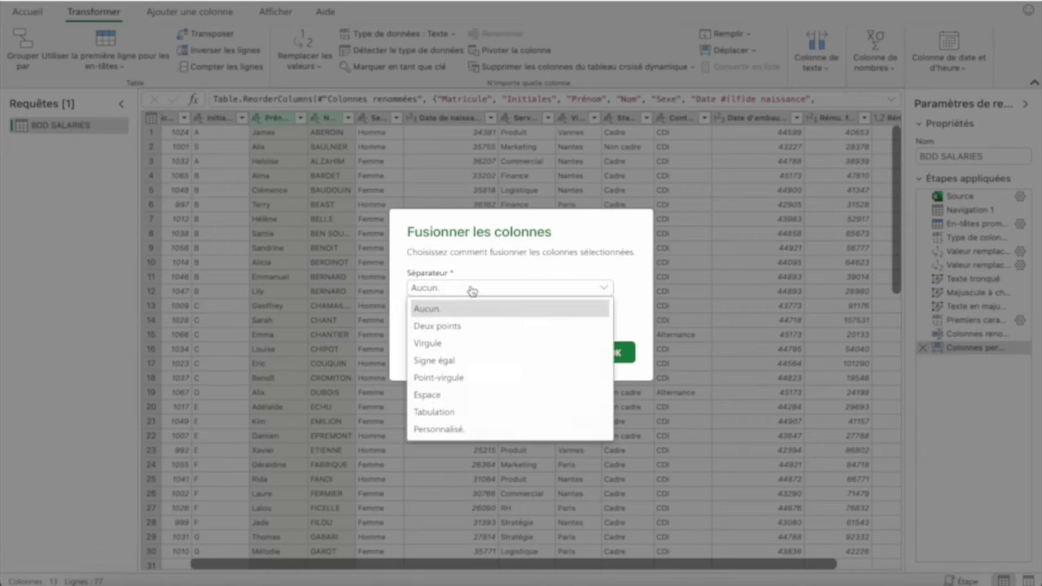
pyautogui.click(446, 395)
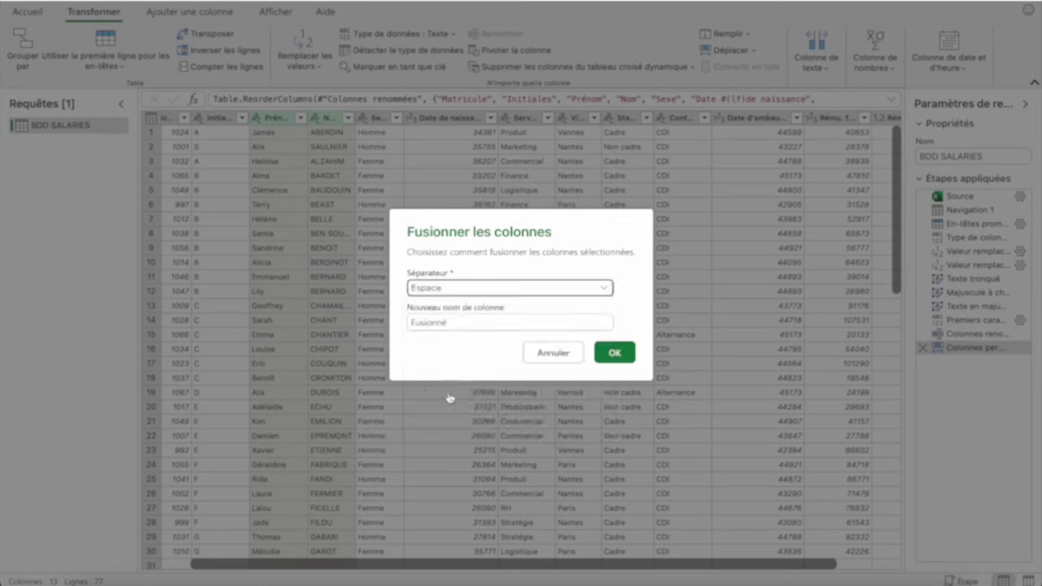
pyautogui.click(615, 354)
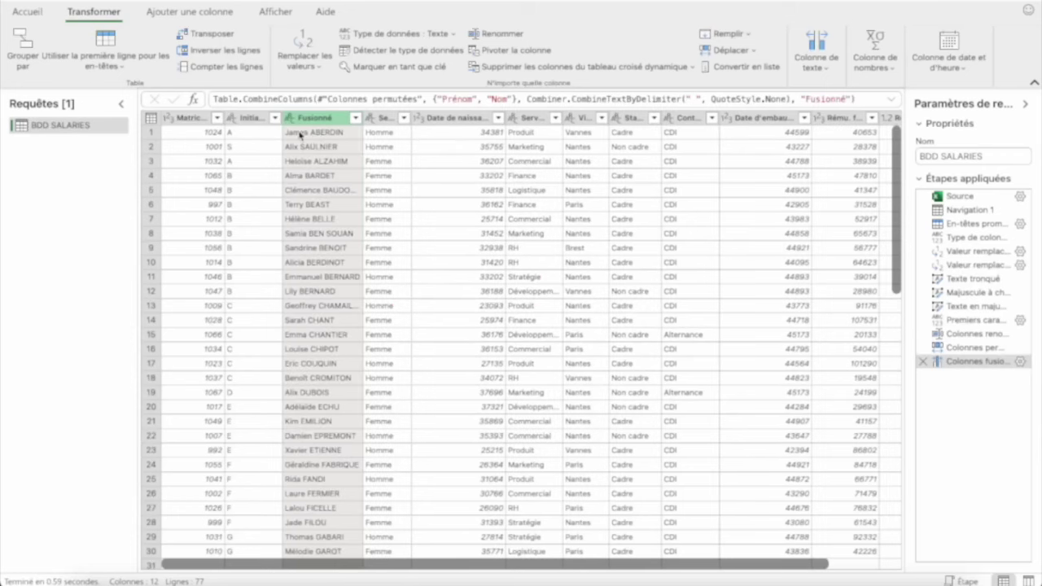
# - Rename the merged 'Fusionné' column to 'Nom complet'
pyautogui.doubleClick(309, 124)
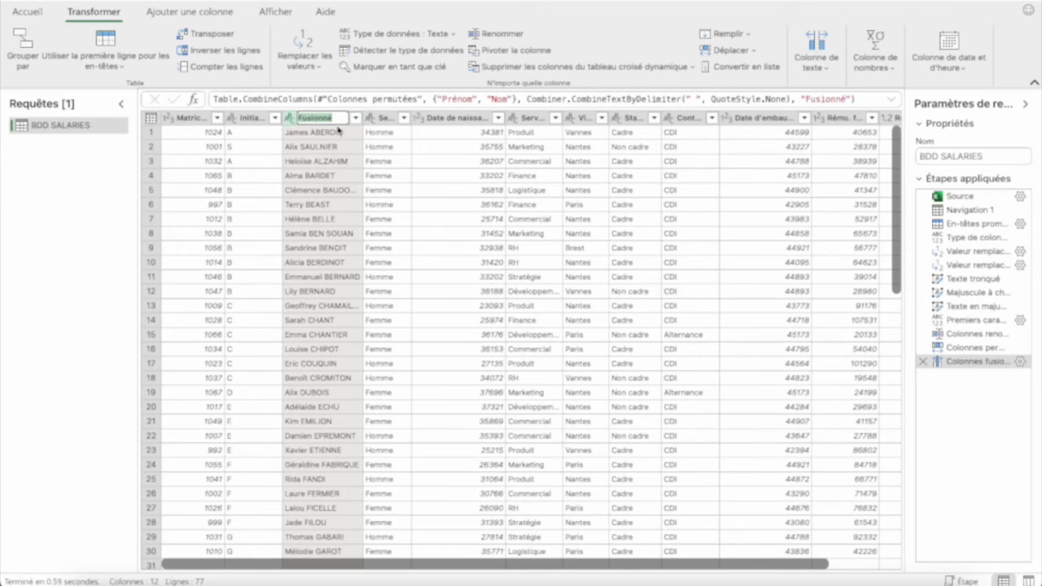
pyautogui.write('Nom complet')
pyautogui.press('Return')
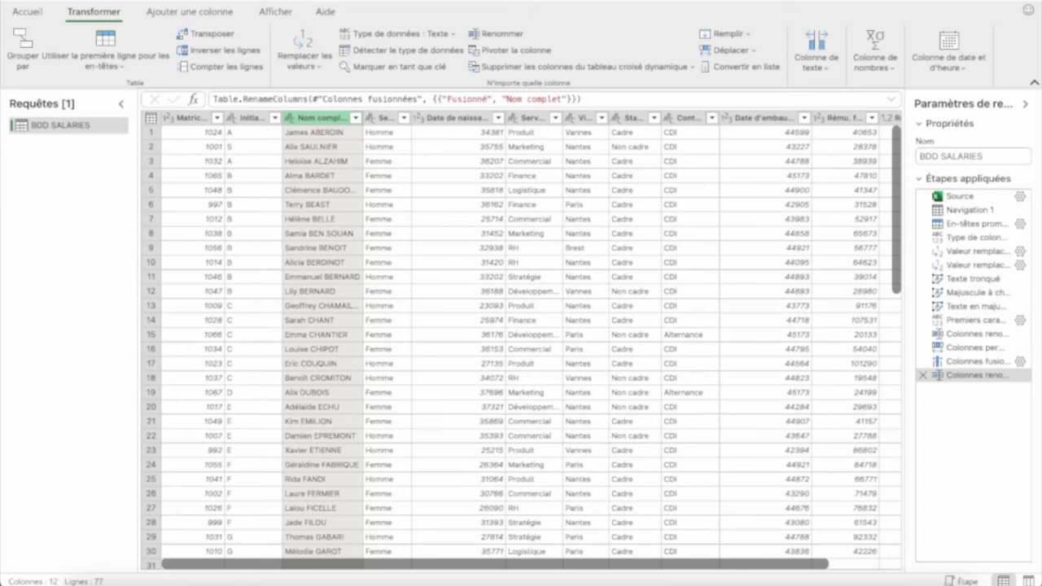
pyautogui.click(969, 360)
pyautogui.click(966, 349)
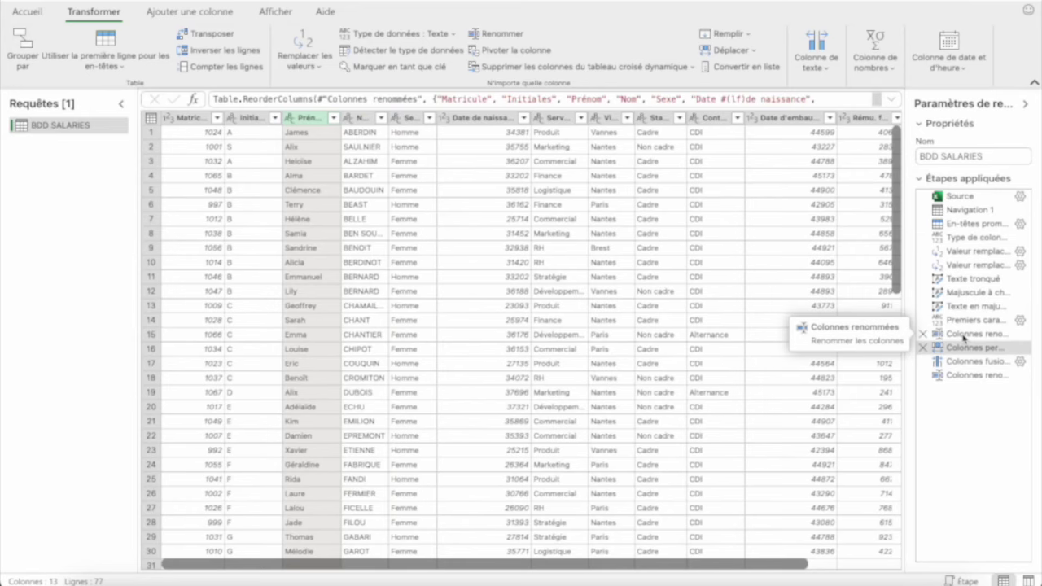
pyautogui.click(965, 334)
pyautogui.click(965, 320)
pyautogui.click(964, 306)
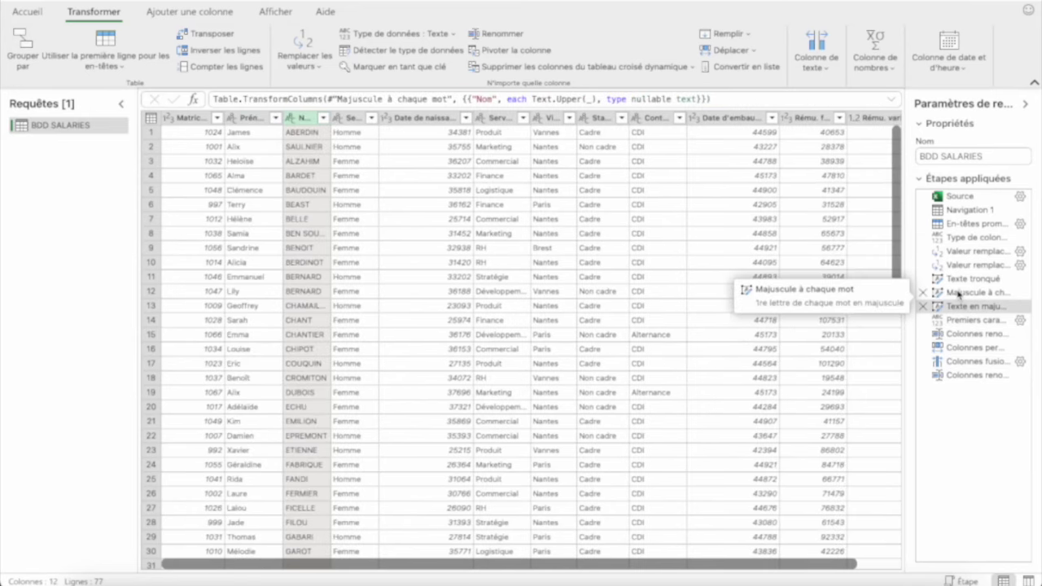
pyautogui.click(962, 292)
pyautogui.click(959, 279)
pyautogui.click(963, 292)
pyautogui.click(965, 306)
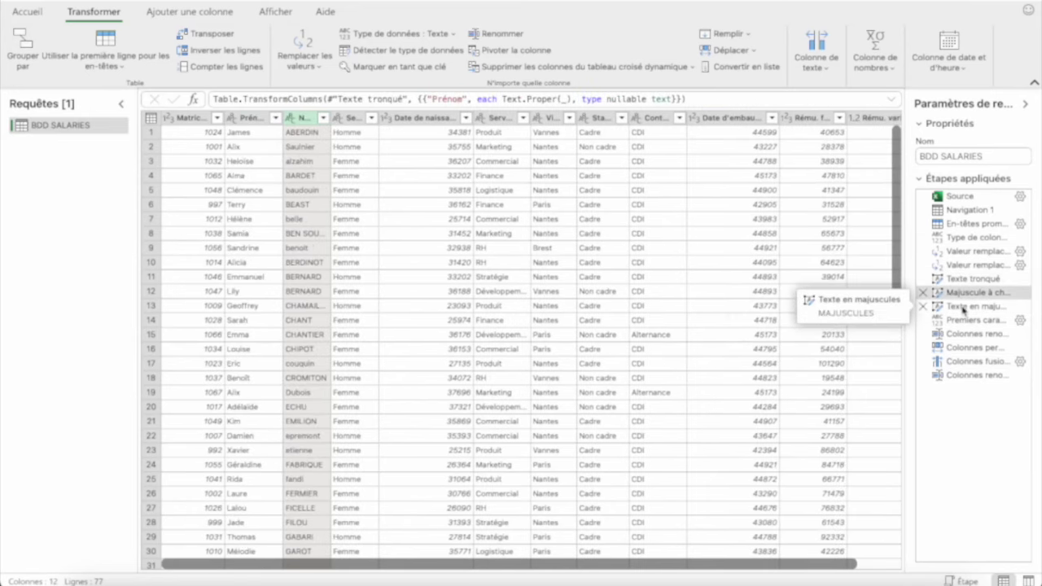
pyautogui.click(964, 321)
pyautogui.click(965, 334)
pyautogui.click(965, 348)
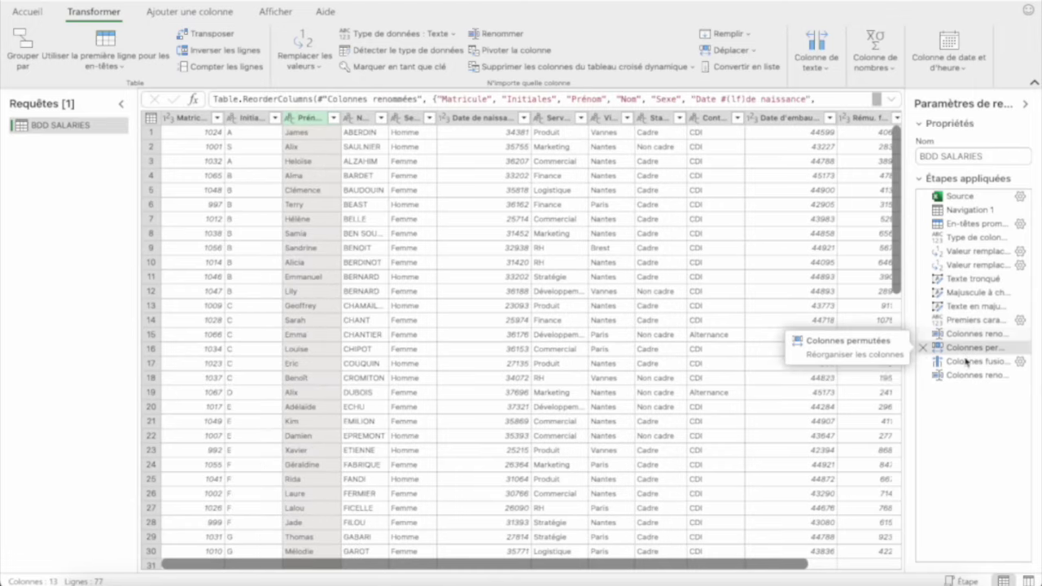
pyautogui.click(965, 362)
pyautogui.click(967, 376)
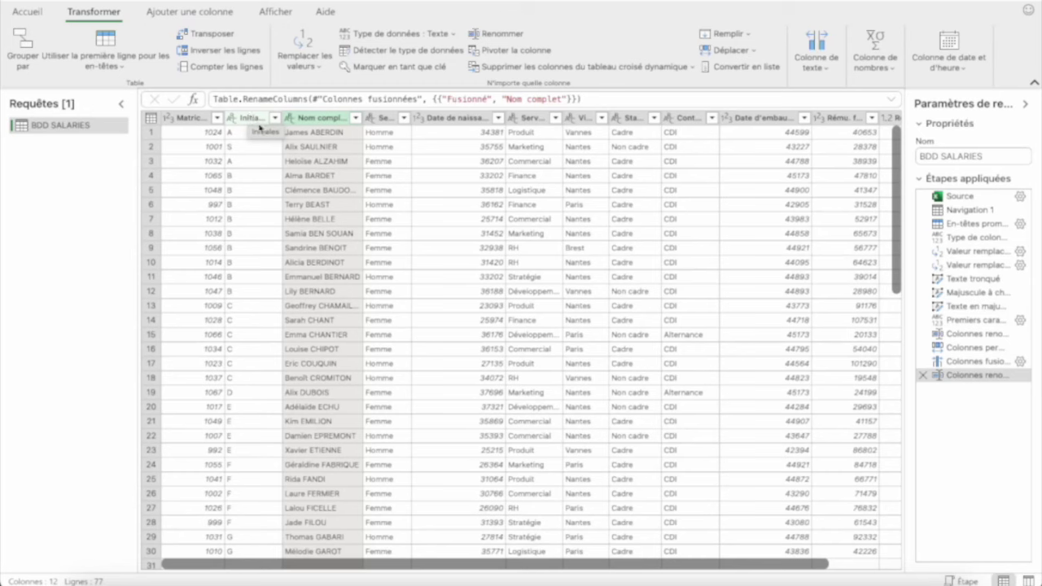
pyautogui.click(251, 117)
pyautogui.click(332, 121)
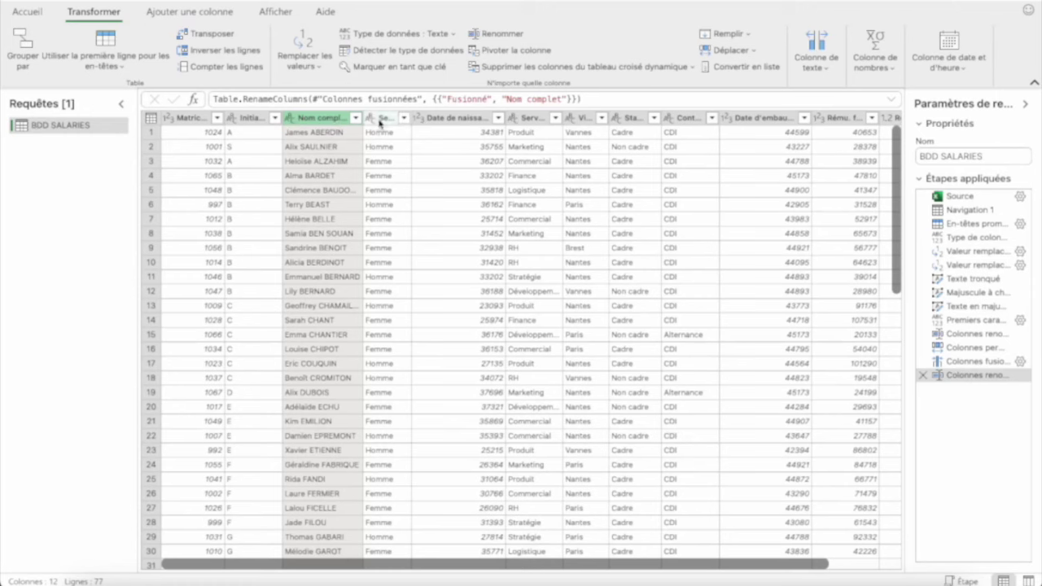
pyautogui.click(389, 120)
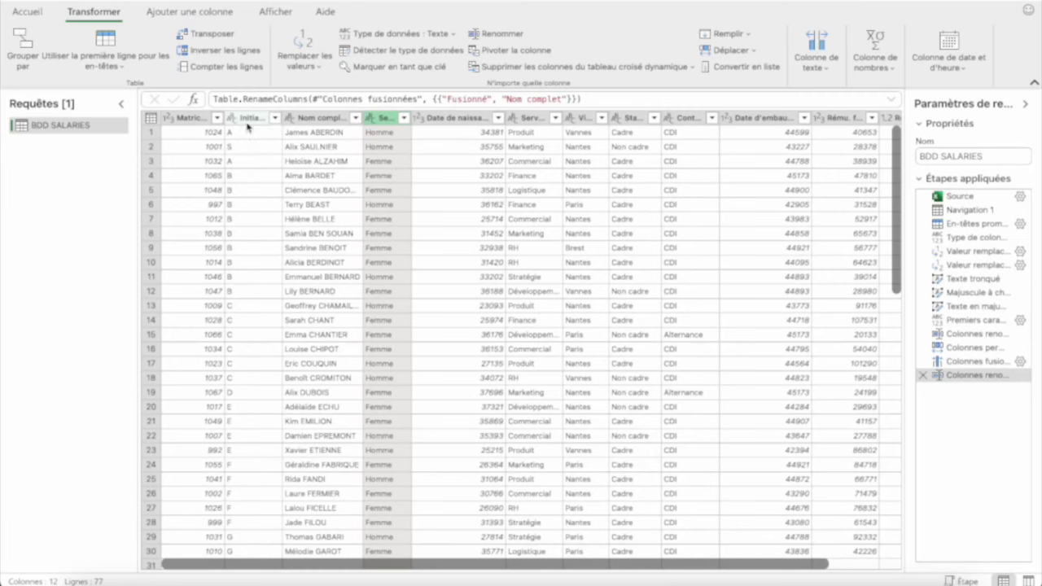
pyautogui.click(377, 120)
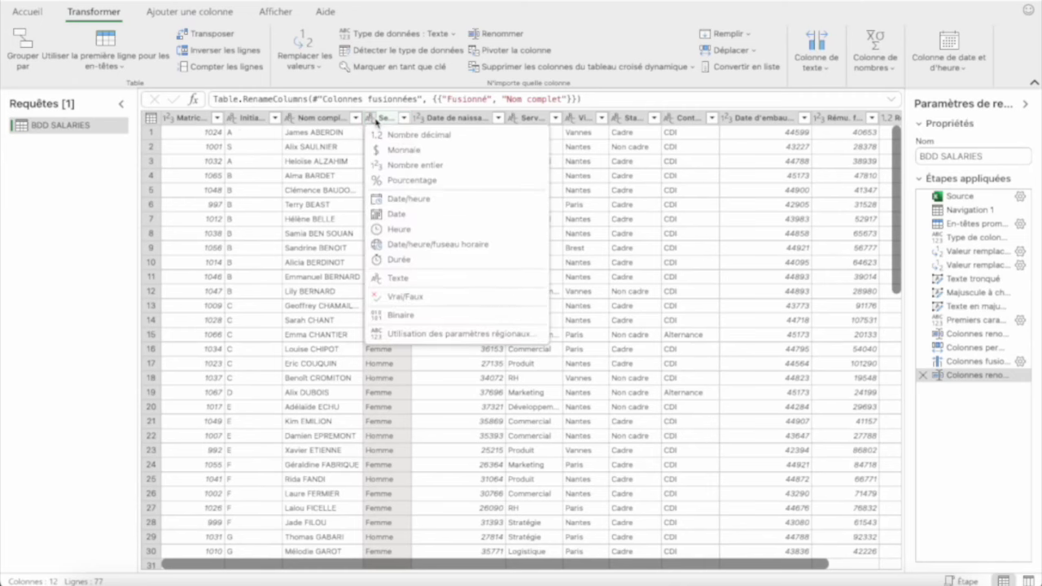
pyautogui.click(391, 120)
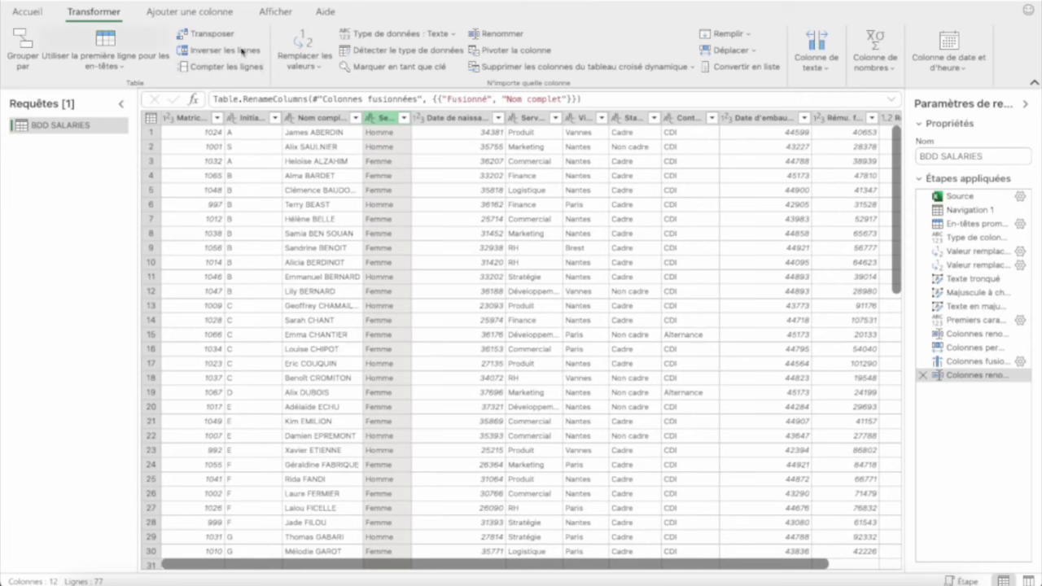
pyautogui.click(41, 13)
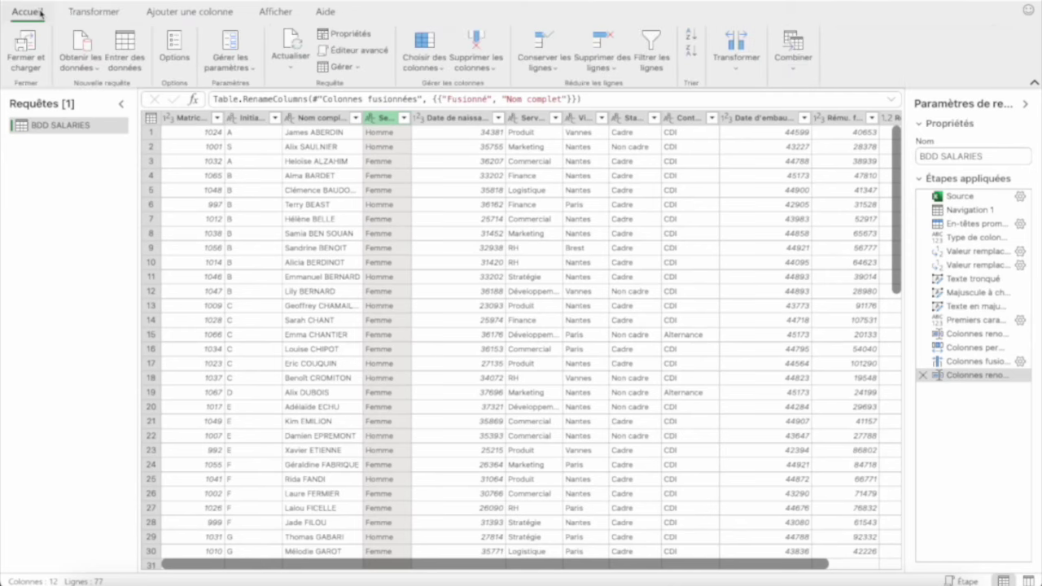